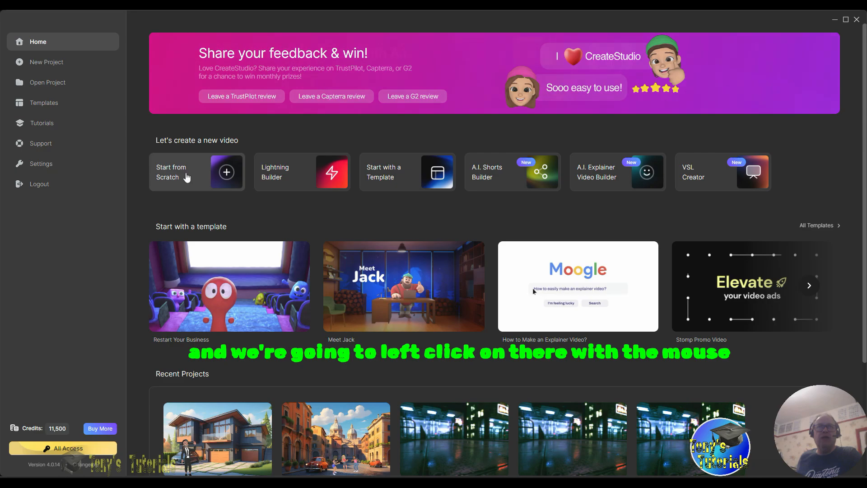
# Start a new project from scratch and show the Vecteezy stock videos in the media library
pyautogui.click(186, 175)
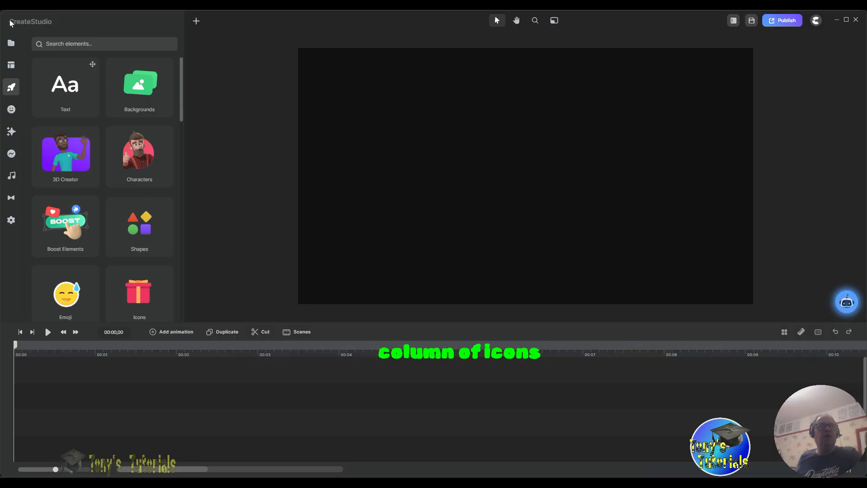
pyautogui.click(10, 47)
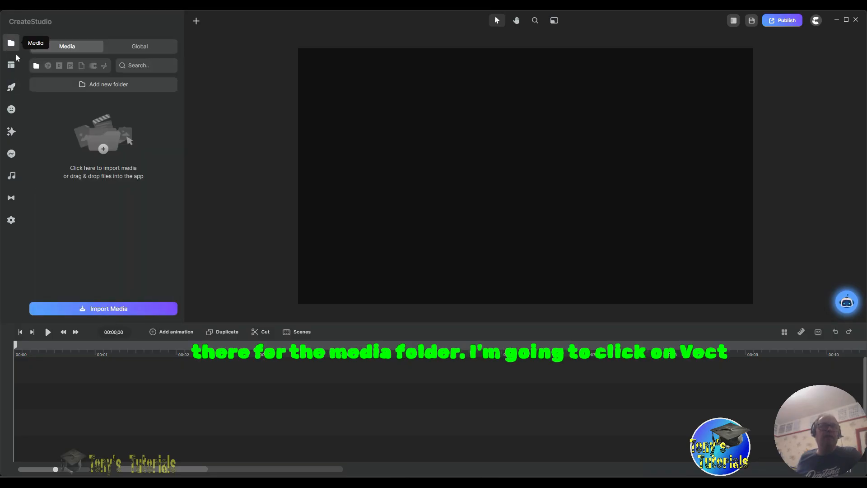
pyautogui.click(48, 66)
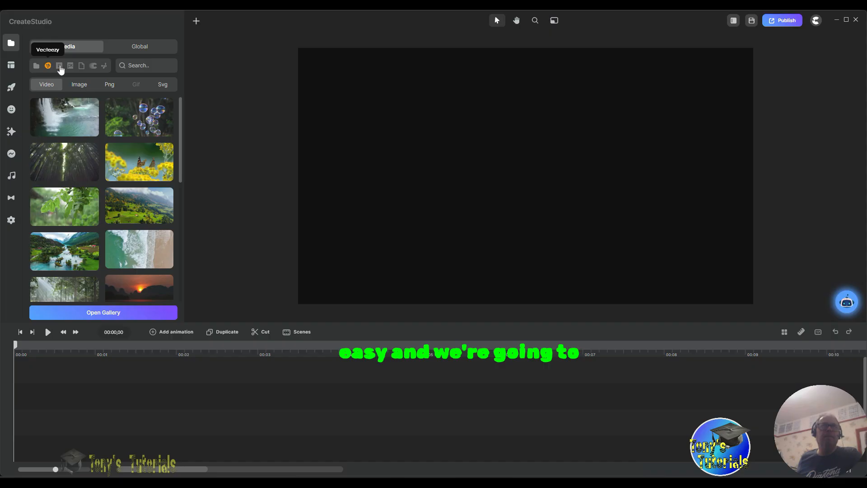
# Search the Vecteezy stock videos for "People"
pyautogui.click(162, 66)
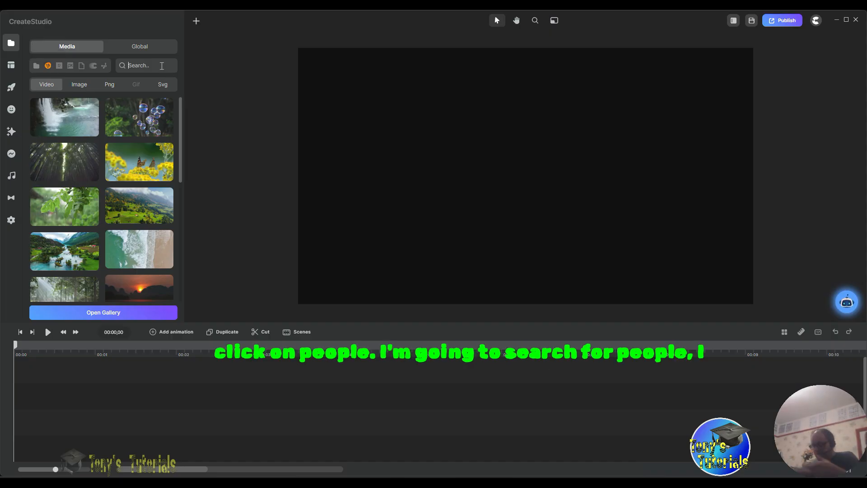
pyautogui.write('P')
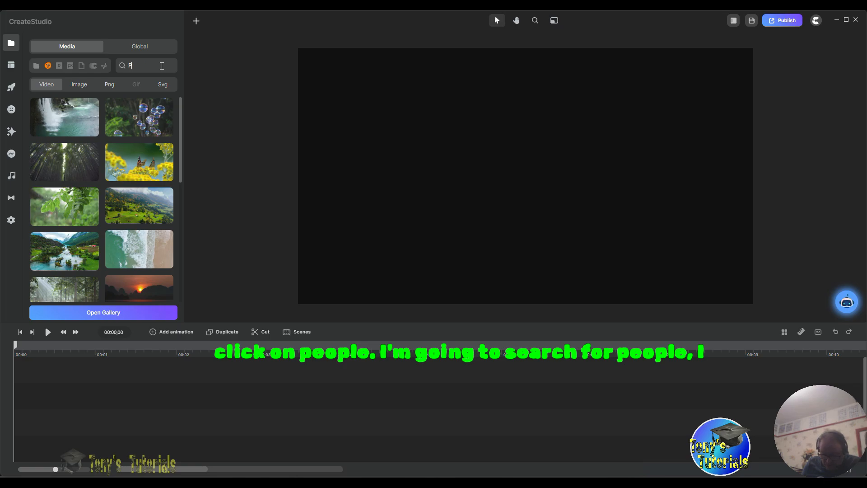
pyautogui.write('oeple')
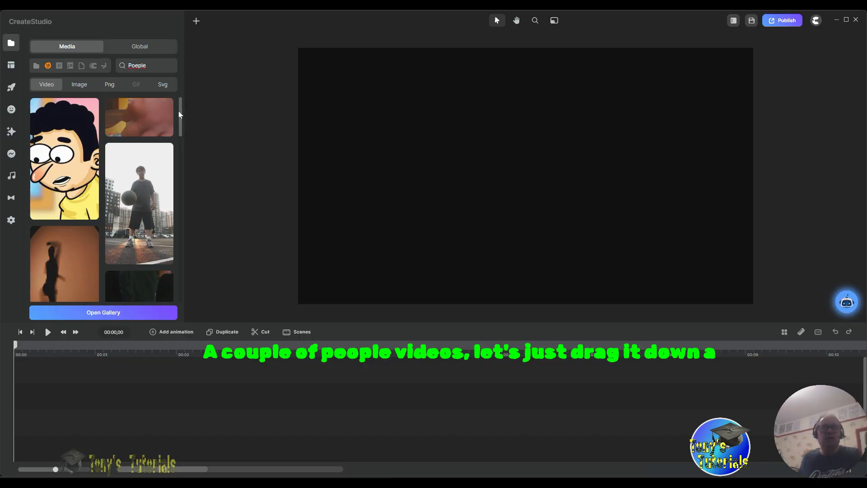
pyautogui.moveTo(181, 113)
pyautogui.mouseDown()
pyautogui.moveTo(177, 220)
pyautogui.moveTo(192, 310)
pyautogui.moveTo(185, 106)
pyautogui.mouseUp()
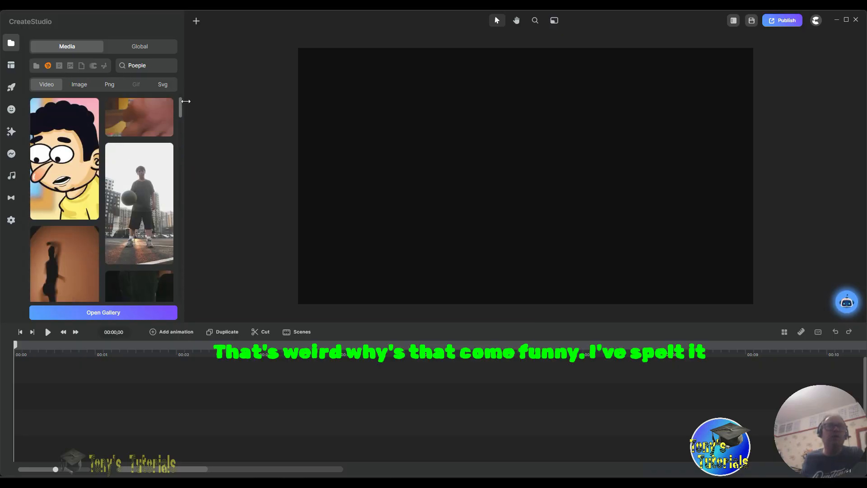
pyautogui.click(47, 67)
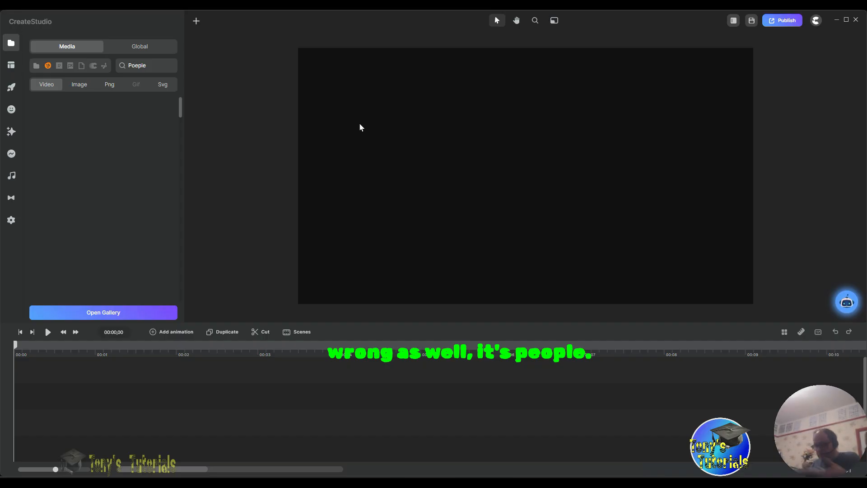
pyautogui.press('BackSpace')
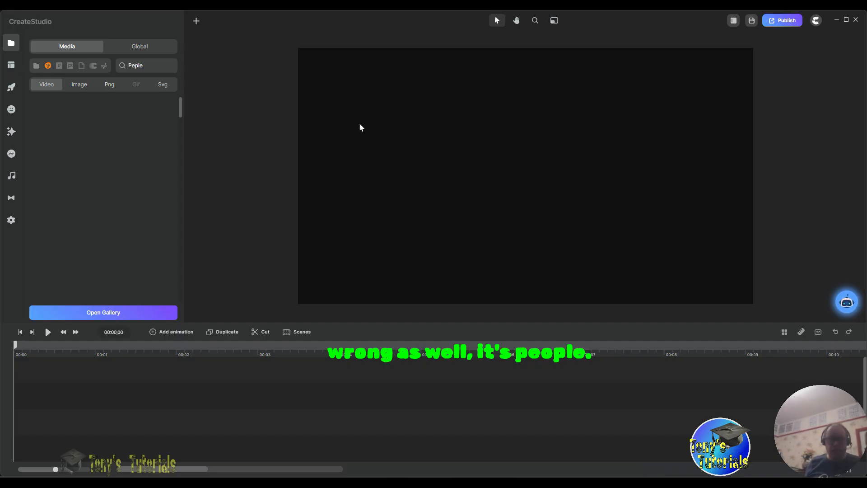
pyautogui.write('o')
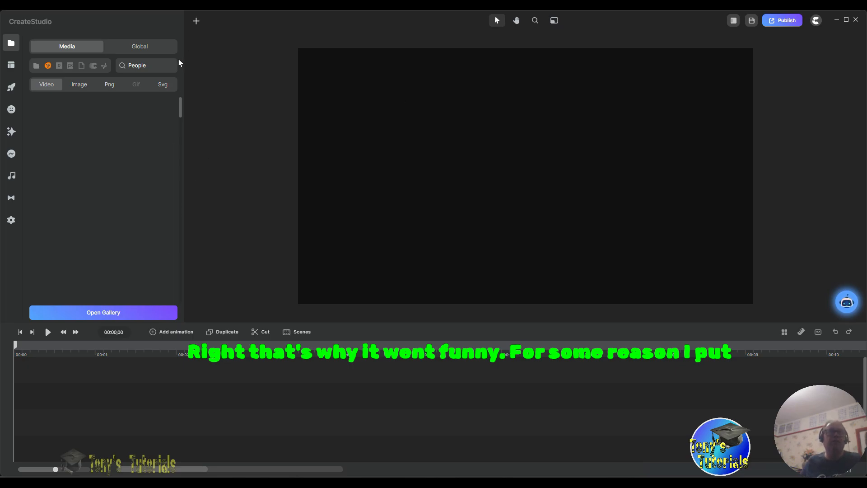
pyautogui.press('Return')
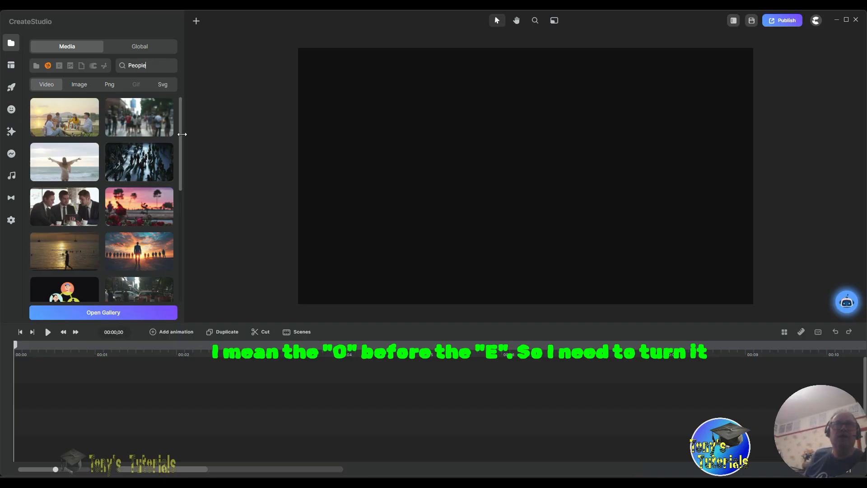
# Download the Vecteezy video of four smiling people standing together
pyautogui.moveTo(179, 137); pyautogui.dragTo(191, 277)
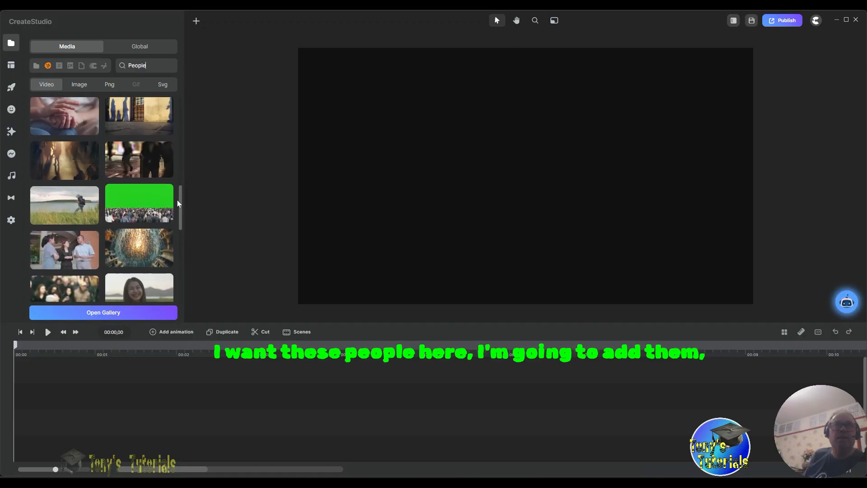
pyautogui.moveTo(180, 199); pyautogui.dragTo(182, 253)
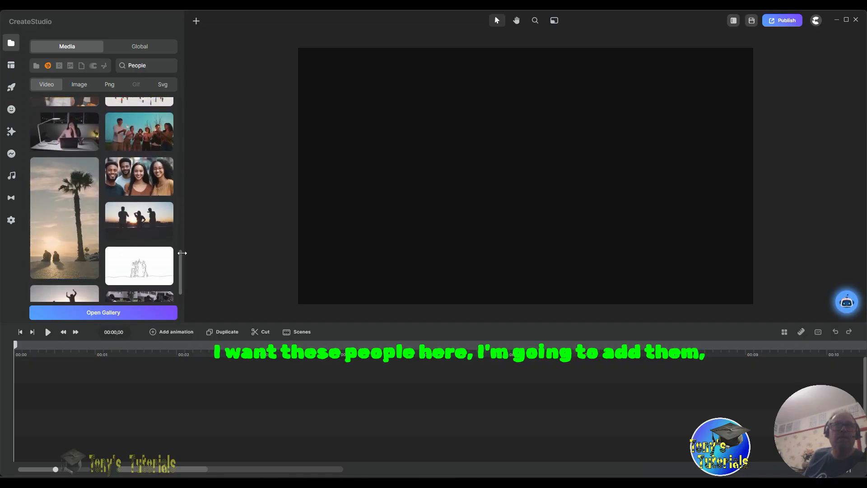
pyautogui.click(129, 180)
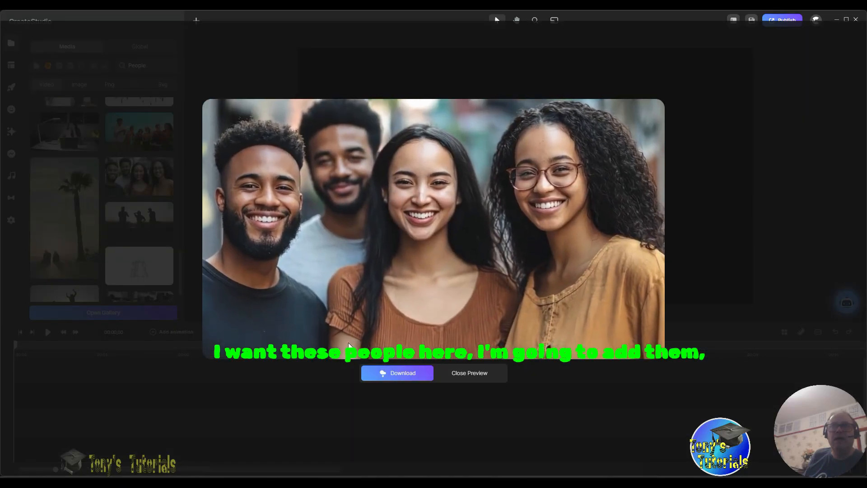
pyautogui.click(402, 379)
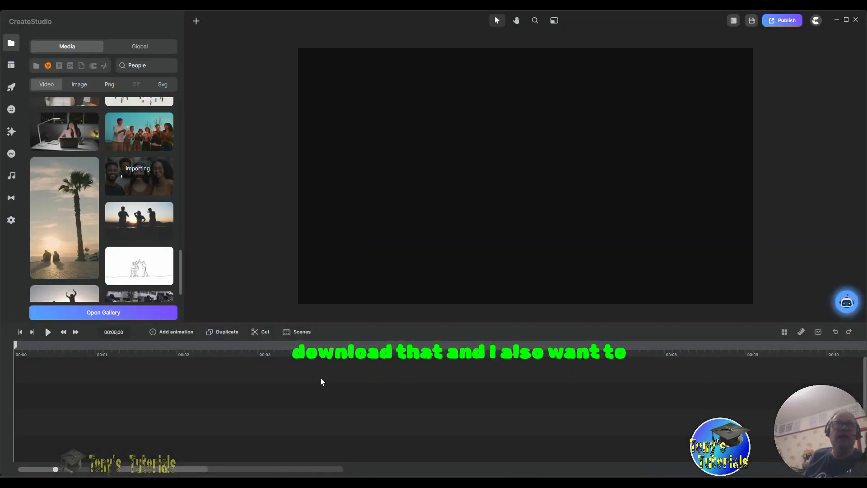
# Try to download the Vecteezy video of the woman working on a laptop at a lamp-lit desk
pyautogui.moveTo(64, 135)
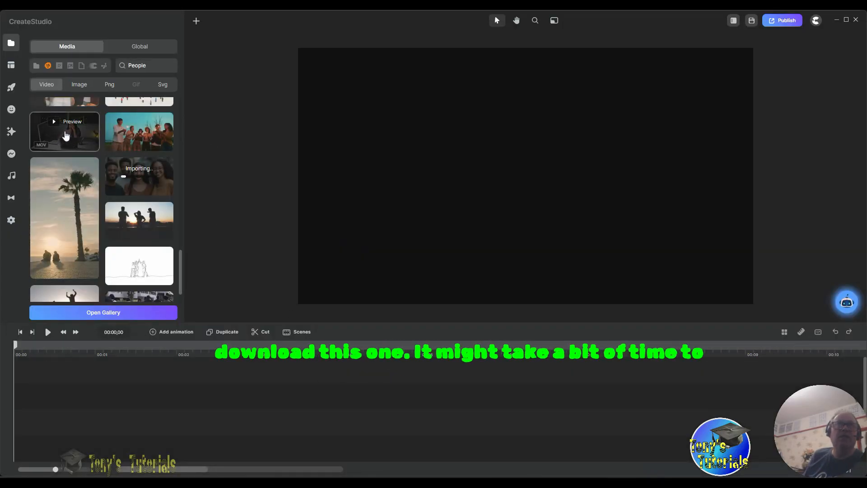
pyautogui.click(64, 135)
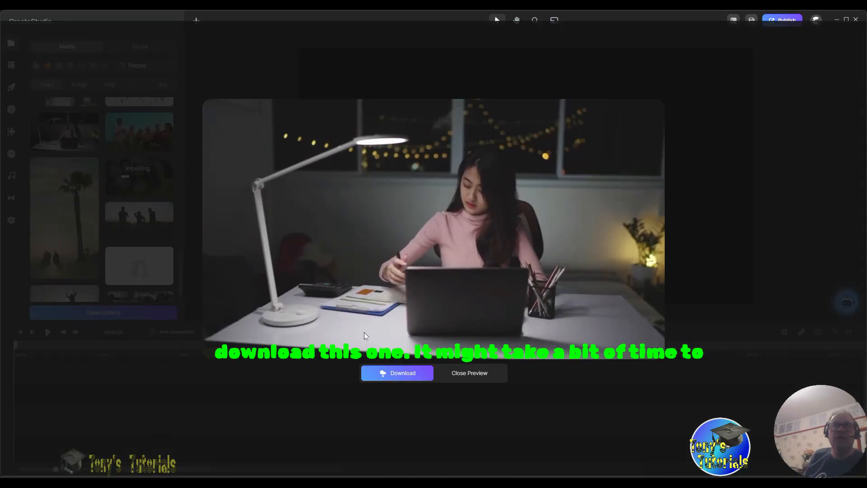
pyautogui.click(401, 378)
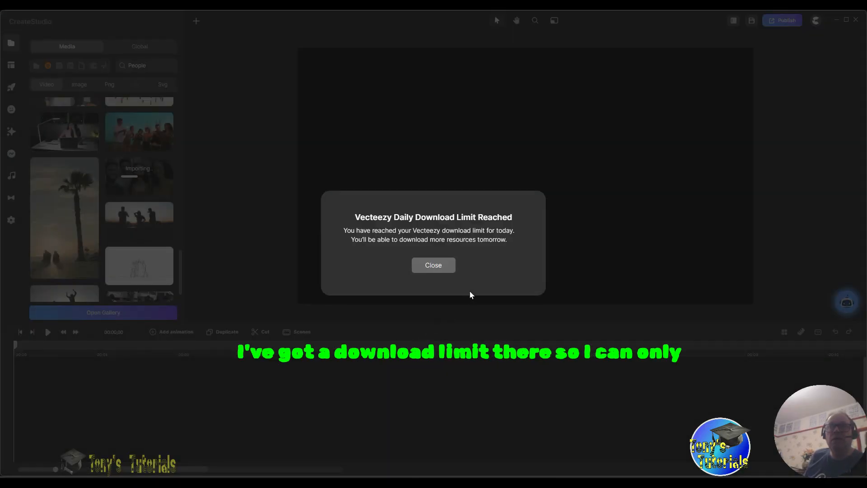
pyautogui.click(434, 266)
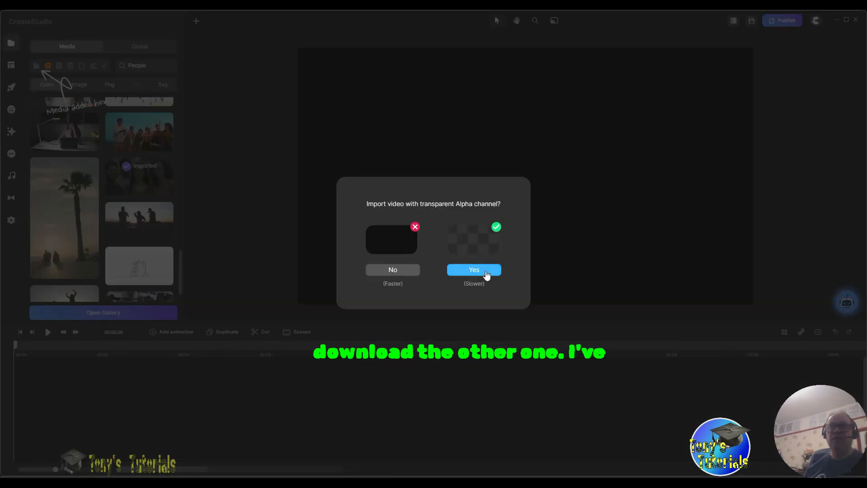
# Import the downloaded video of the smiling group with a transparent alpha channel
pyautogui.click(486, 271)
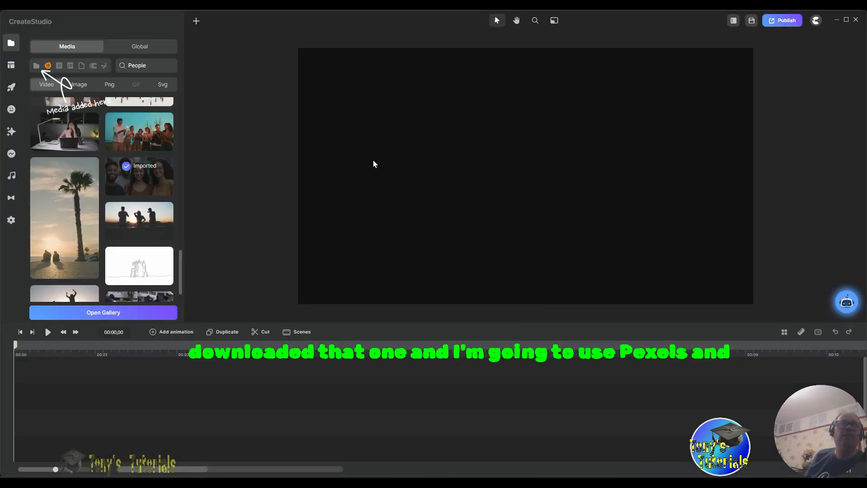
# Download the Pexels people video of two women in white T-shirts talking at a waterfront railing
pyautogui.click(60, 66)
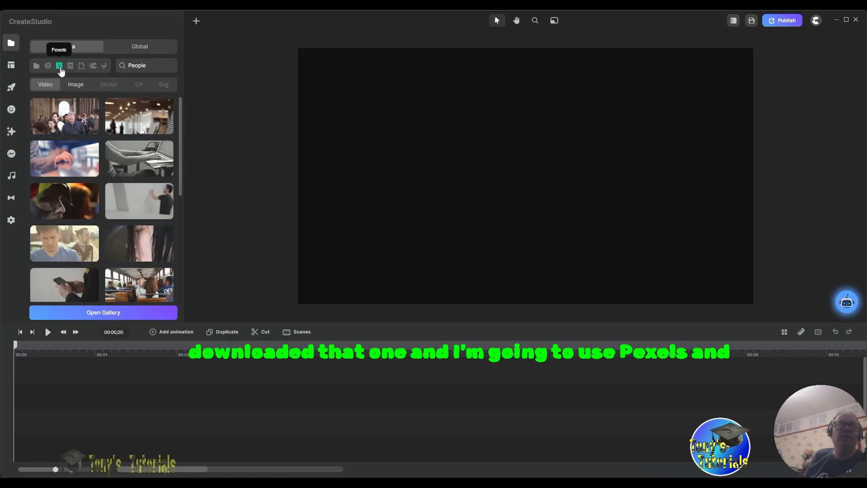
pyautogui.moveTo(143, 159)
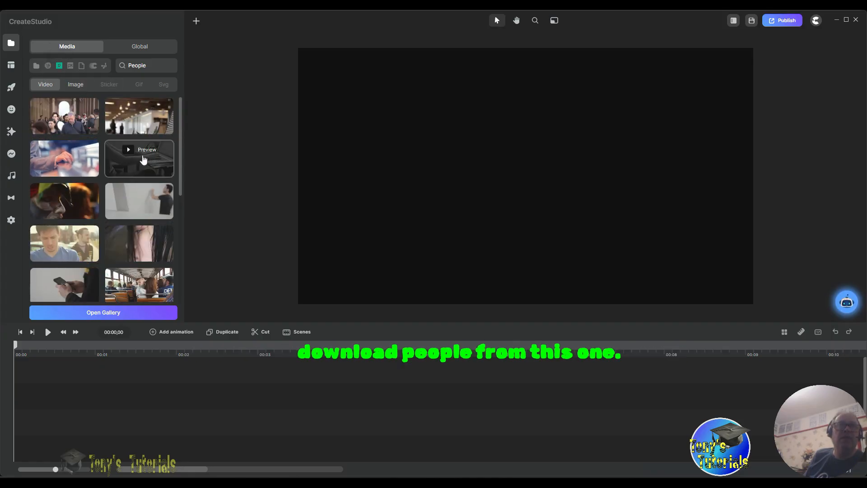
pyautogui.scroll(-3, 143, 162)
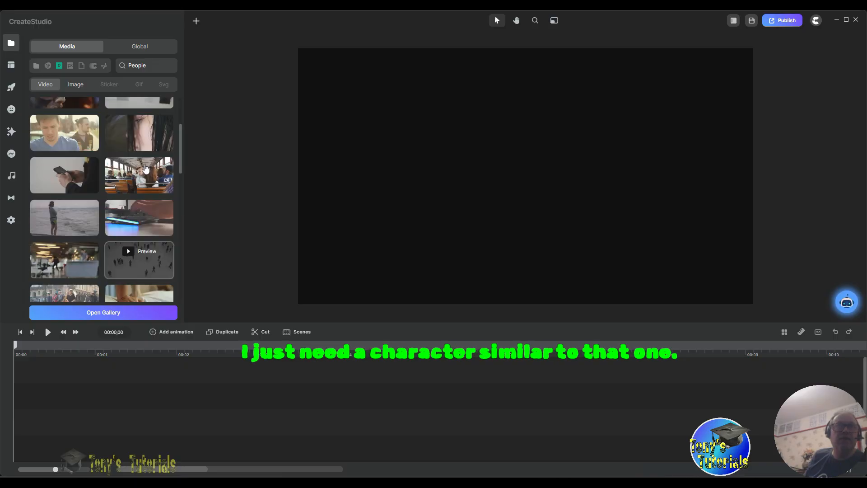
pyautogui.scroll(-6, 143, 170)
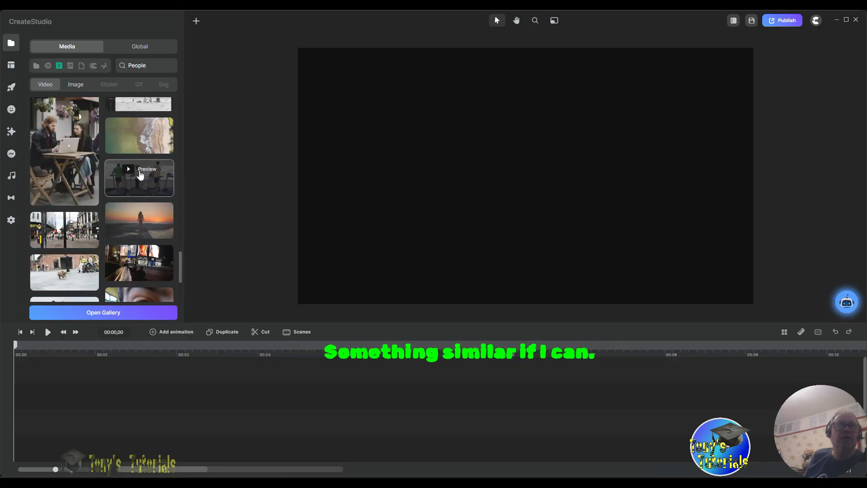
pyautogui.scroll(-3, 141, 175)
pyautogui.scroll(-5, 140, 175)
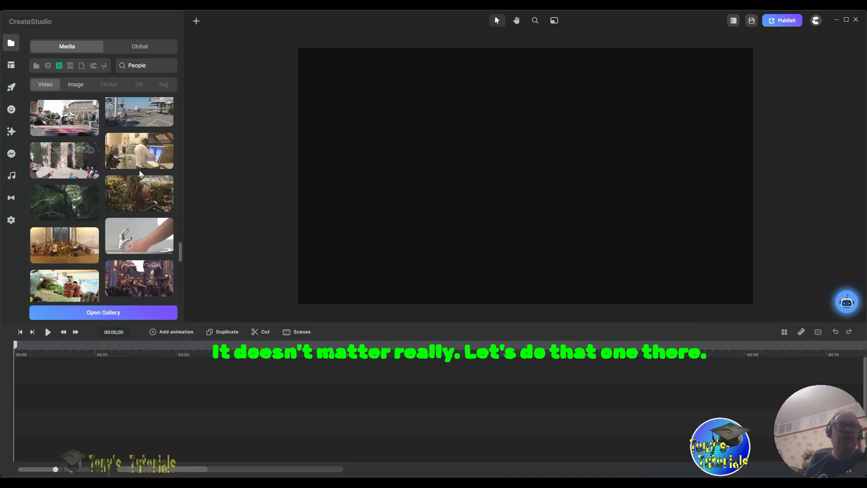
pyautogui.scroll(8, 140, 174)
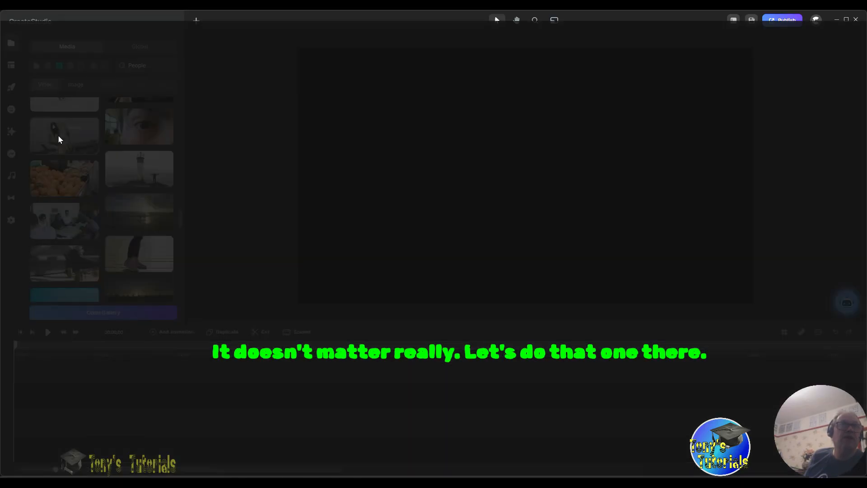
pyautogui.click(59, 138)
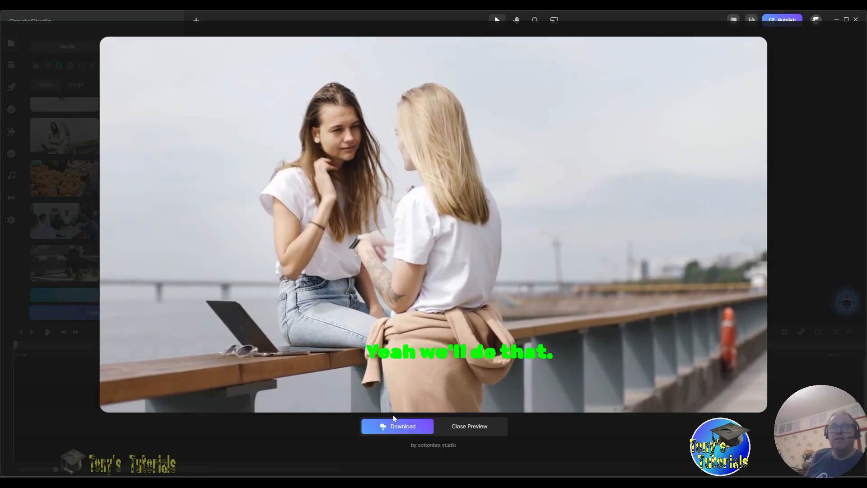
pyautogui.click(408, 427)
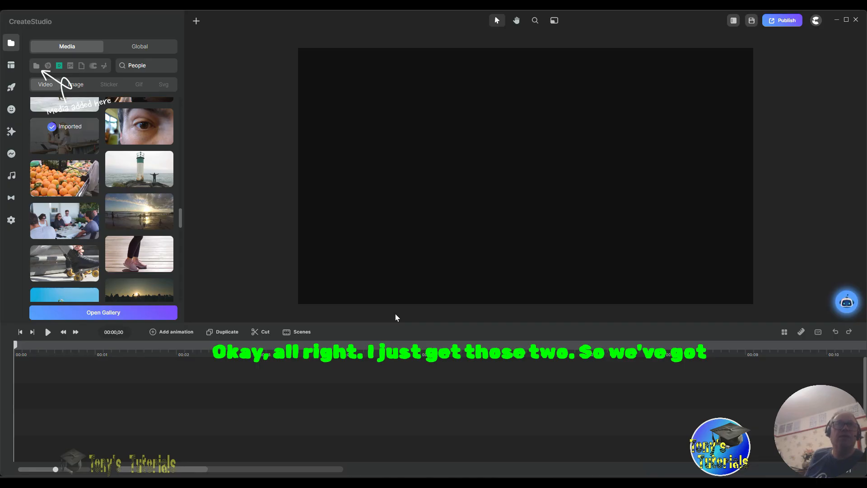
# Show the project's imported media and close the open File Explorer window
pyautogui.click(37, 66)
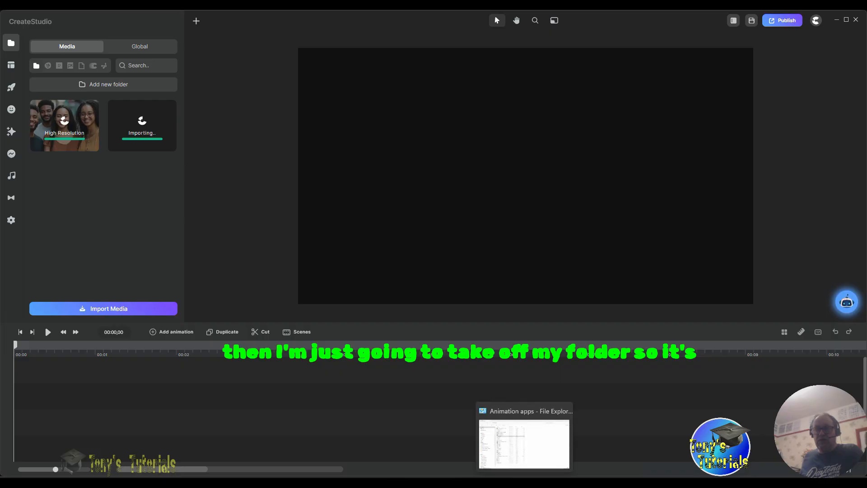
pyautogui.rightClick(513, 472)
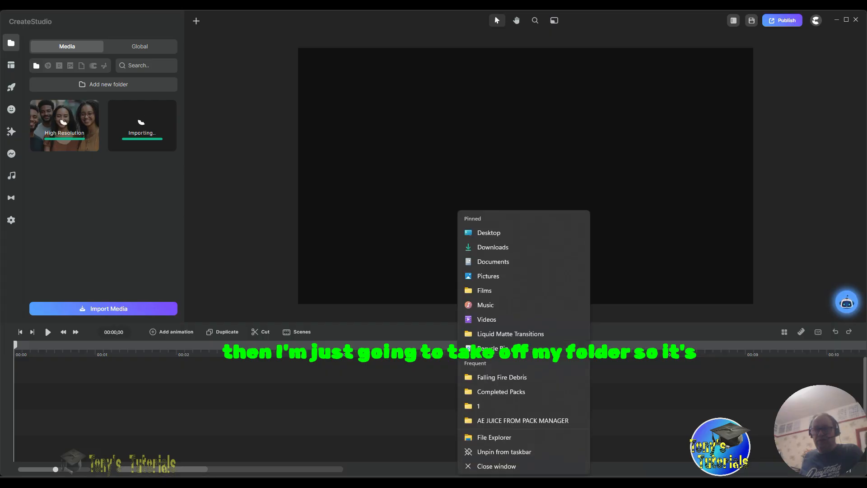
pyautogui.click(510, 463)
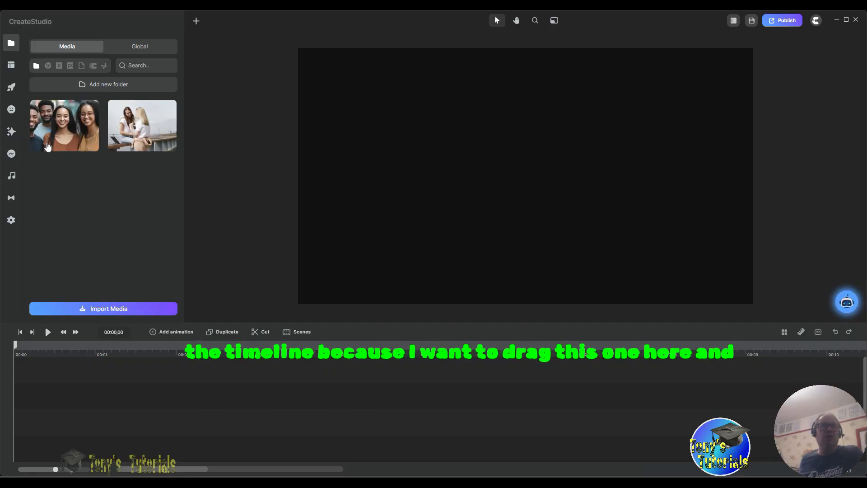
# Add the smiling group clip at the start of the timeline and trim off everything after 00:04,03
pyautogui.moveTo(48, 147); pyautogui.dragTo(37, 416)
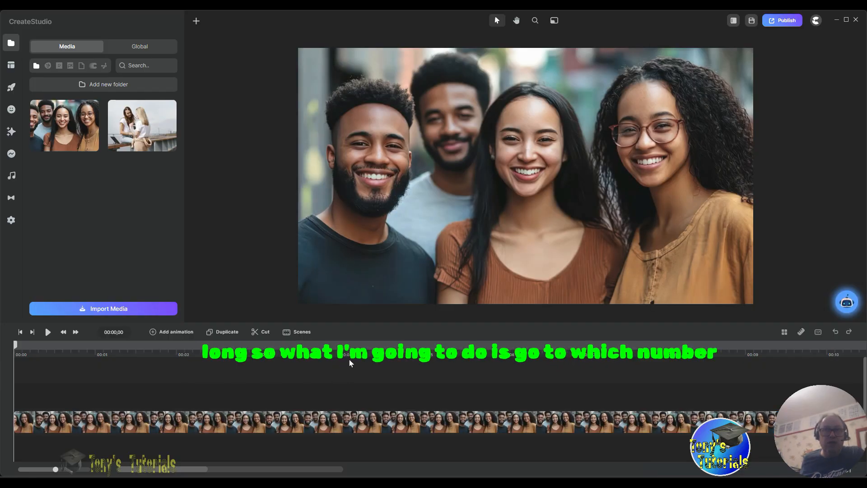
pyautogui.click(346, 352)
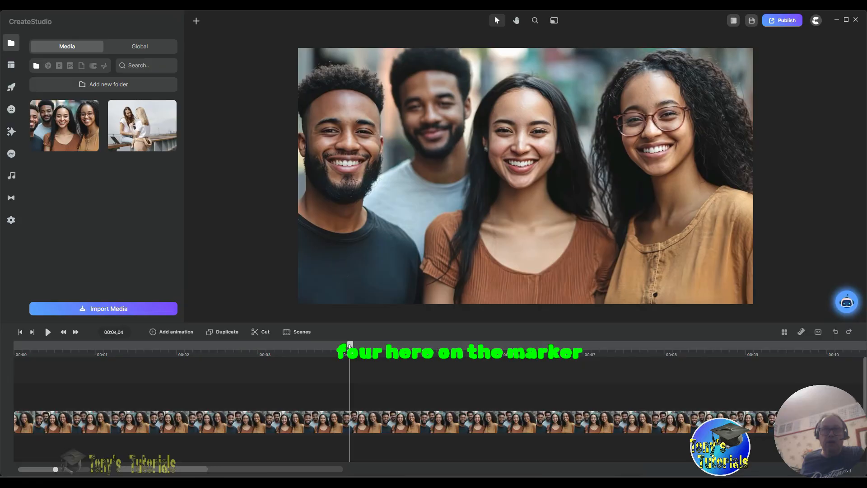
pyautogui.moveTo(350, 345); pyautogui.dragTo(347, 346)
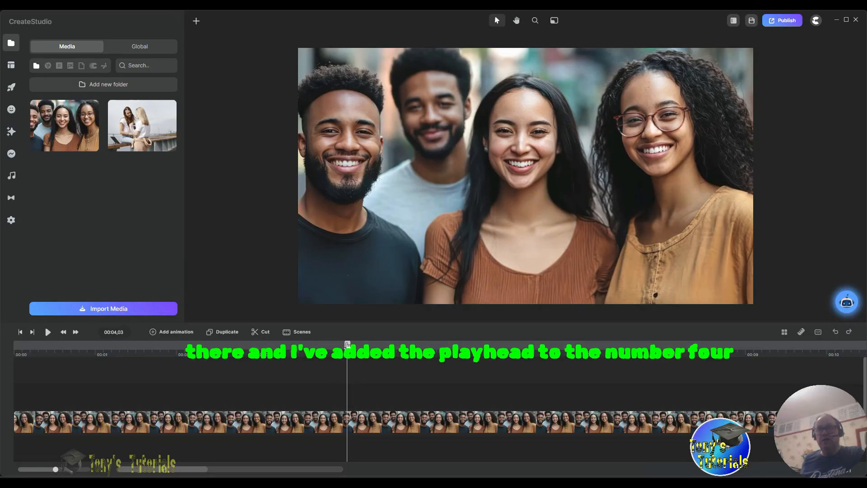
pyautogui.click(364, 428)
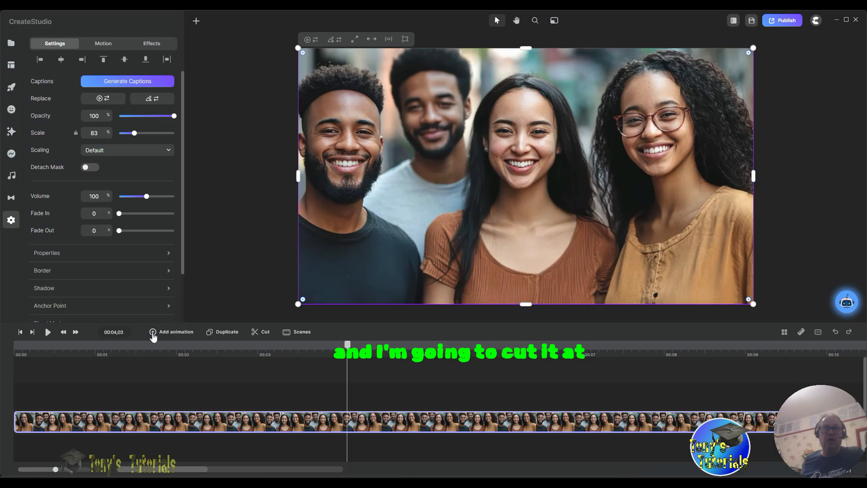
pyautogui.click(255, 332)
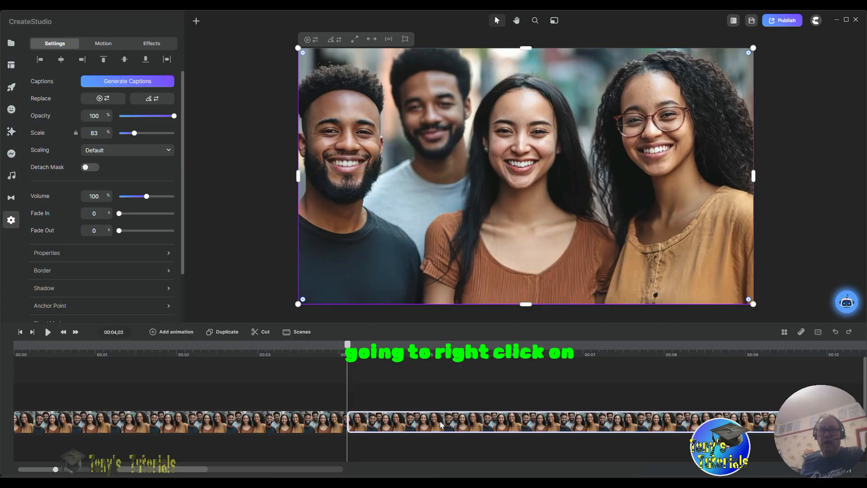
pyautogui.rightClick(441, 425)
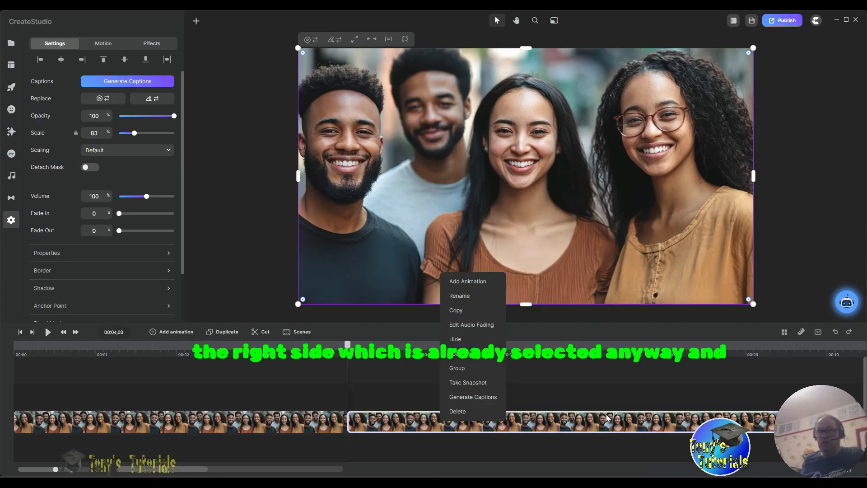
pyautogui.click(457, 411)
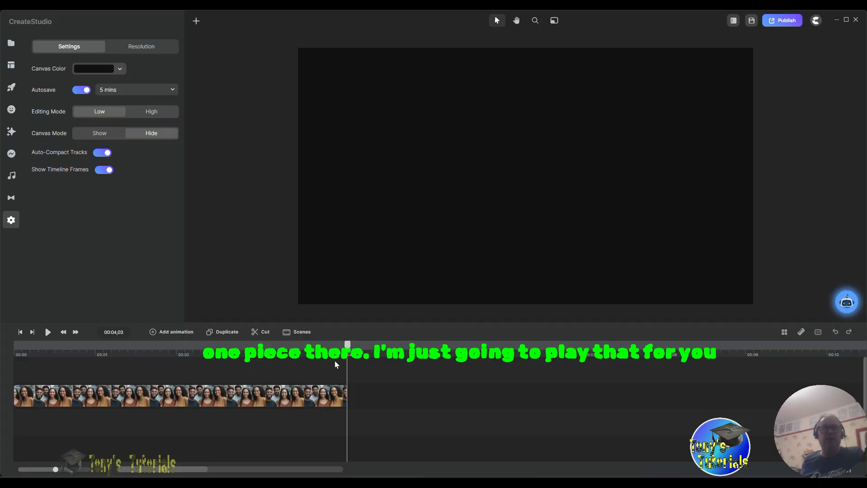
# Play the trimmed smiling group clip from the beginning and return the playhead to the start
pyautogui.click(20, 332)
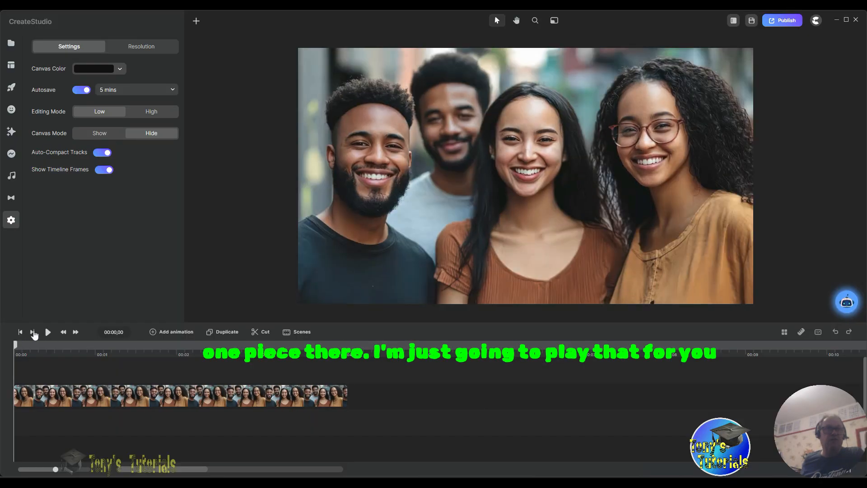
pyautogui.click(47, 332)
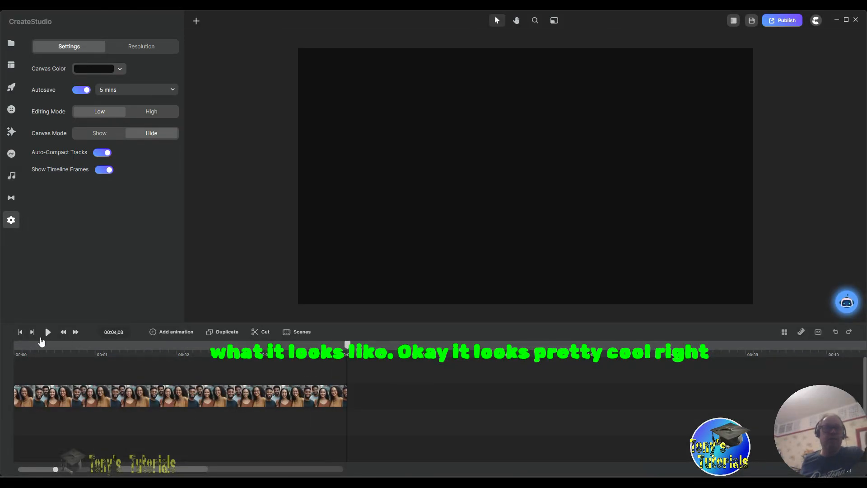
pyautogui.click(20, 332)
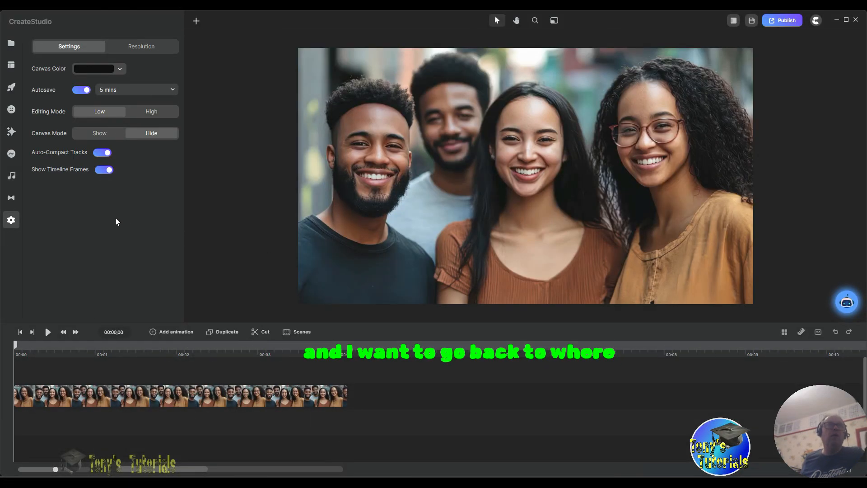
# Add the waterfront clip of the two women at about five seconds on the same track and trim off everything after 00:09,03
pyautogui.click(9, 44)
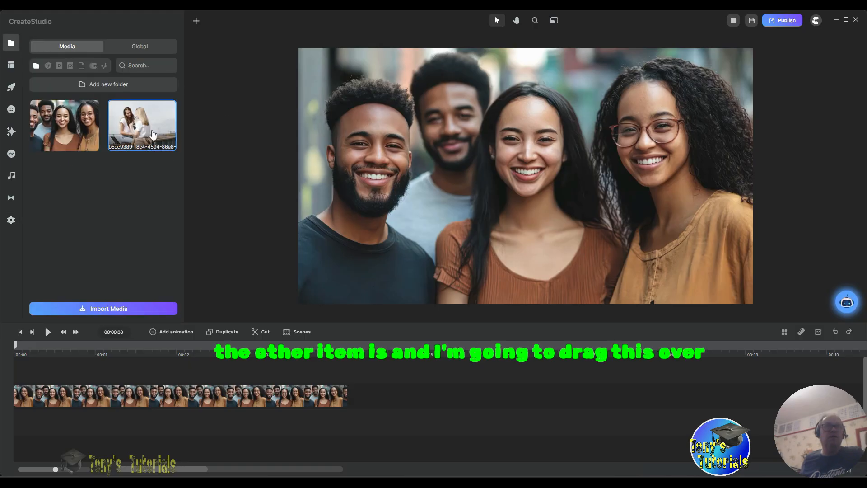
pyautogui.moveTo(139, 131); pyautogui.dragTo(443, 402)
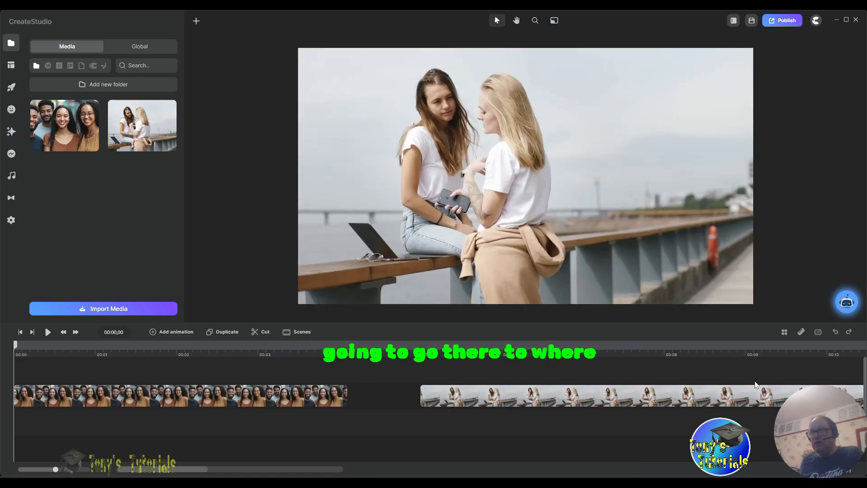
pyautogui.click(752, 349)
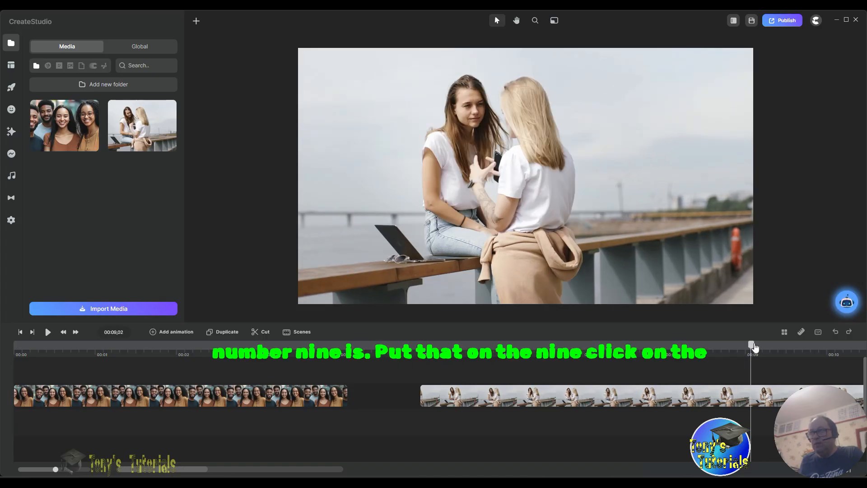
pyautogui.click(755, 347)
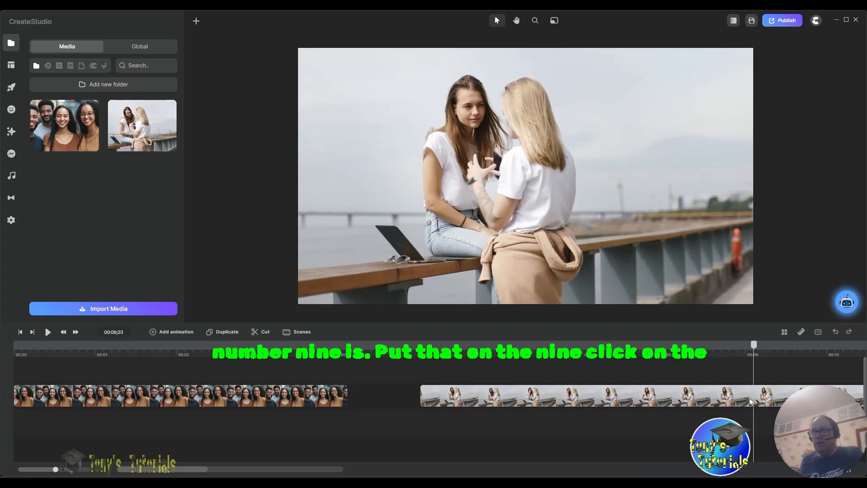
pyautogui.click(737, 395)
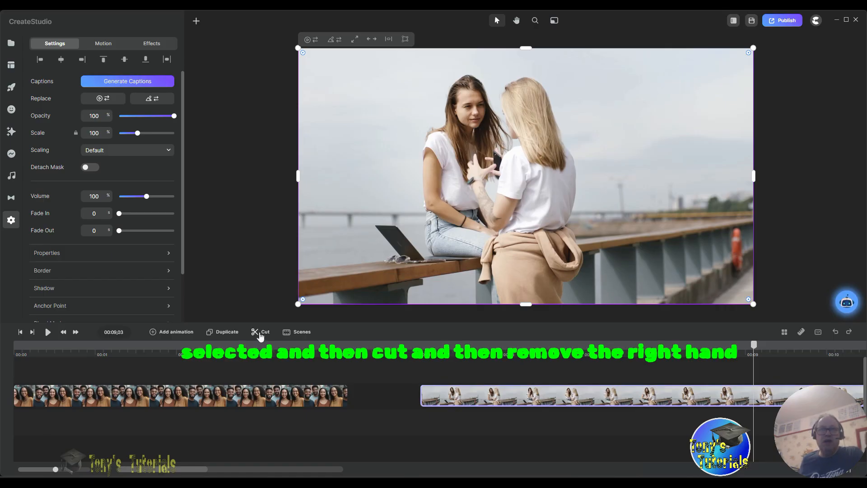
pyautogui.click(260, 333)
pyautogui.click(778, 396)
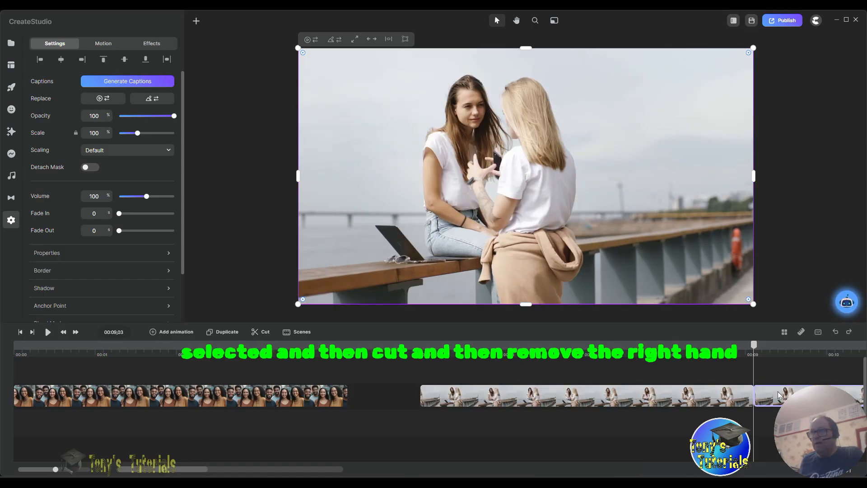
pyautogui.rightClick(776, 396)
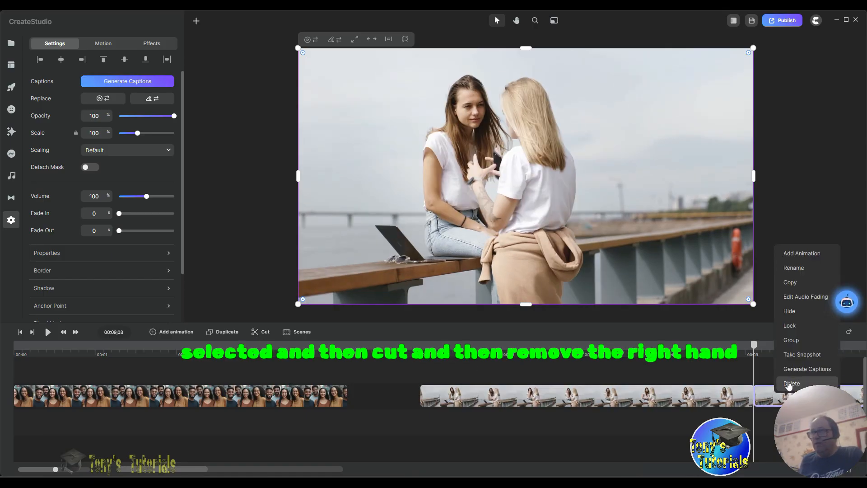
pyautogui.click(789, 383)
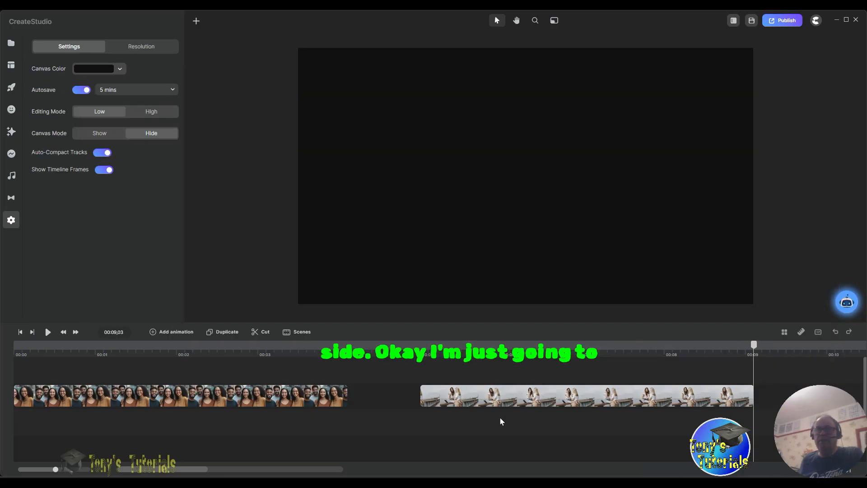
# Play the trimmed waterfront clip from 00:05,00 and return the playhead to the start of the timeline
pyautogui.click(420, 350)
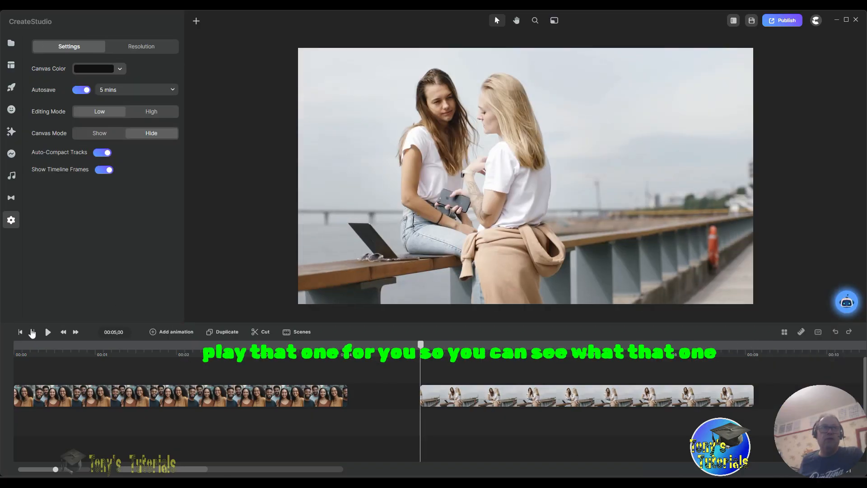
pyautogui.click(48, 333)
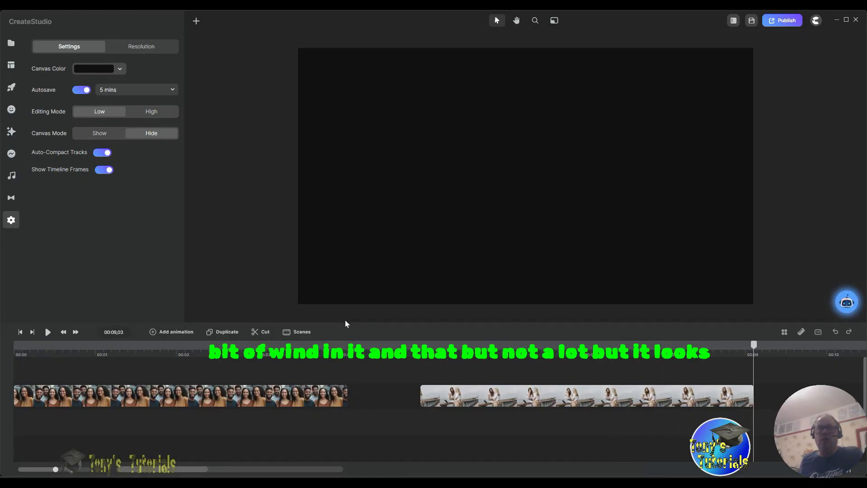
pyautogui.click(21, 332)
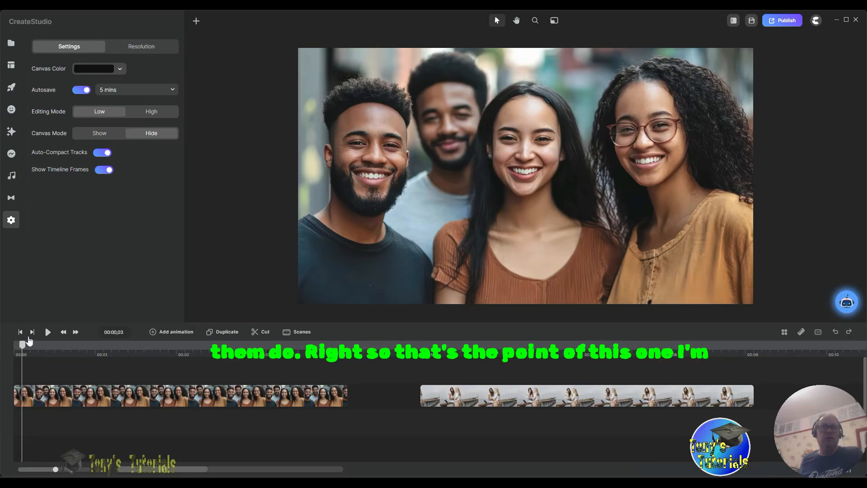
pyautogui.moveTo(20, 351); pyautogui.dragTo(8, 351)
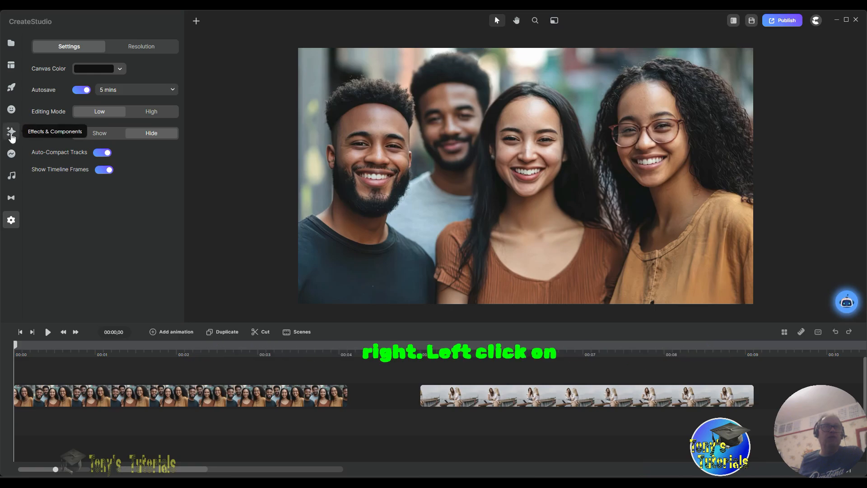
# Apply the Jitter effect to the waterfront clip on the timeline
pyautogui.click(12, 133)
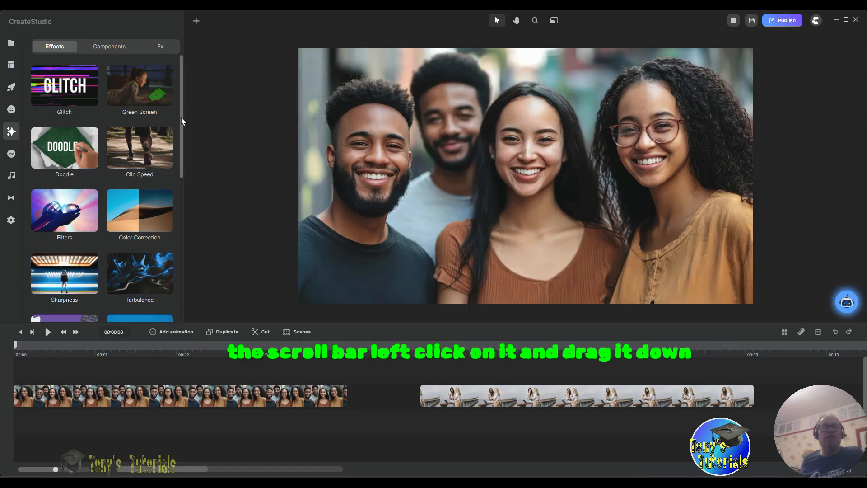
pyautogui.moveTo(181, 121); pyautogui.dragTo(185, 197)
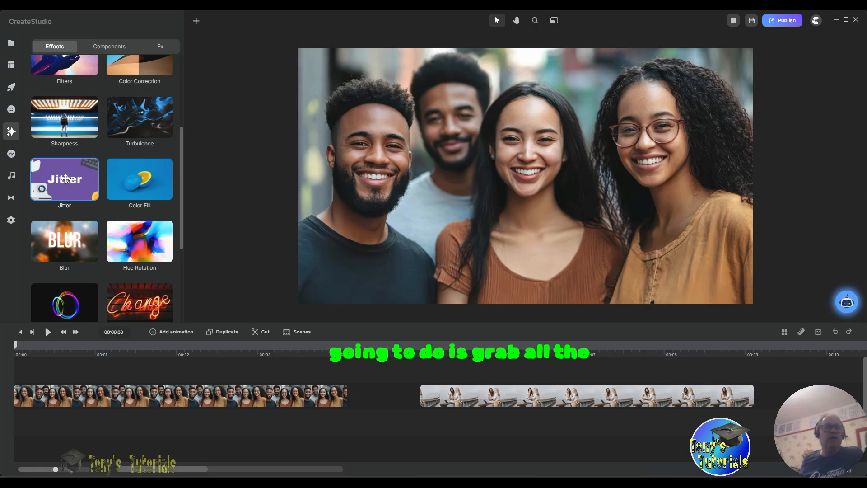
pyautogui.moveTo(65, 179); pyautogui.dragTo(547, 404)
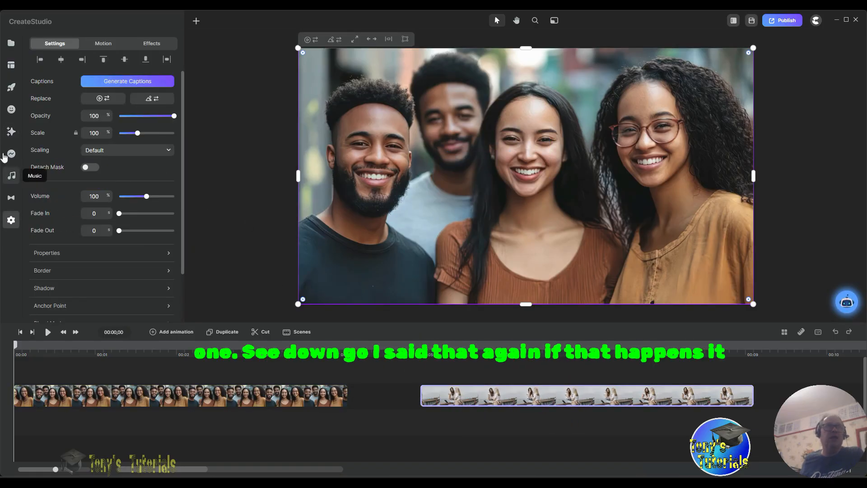
pyautogui.click(12, 131)
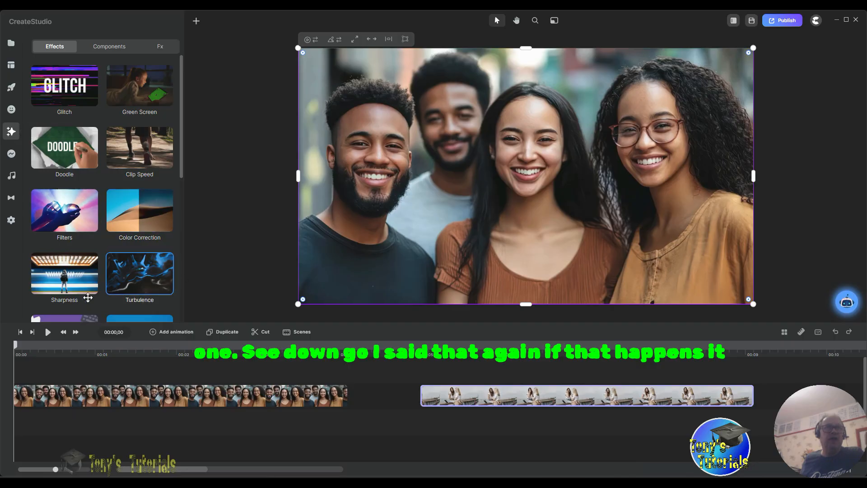
pyautogui.scroll(-5, 88, 298)
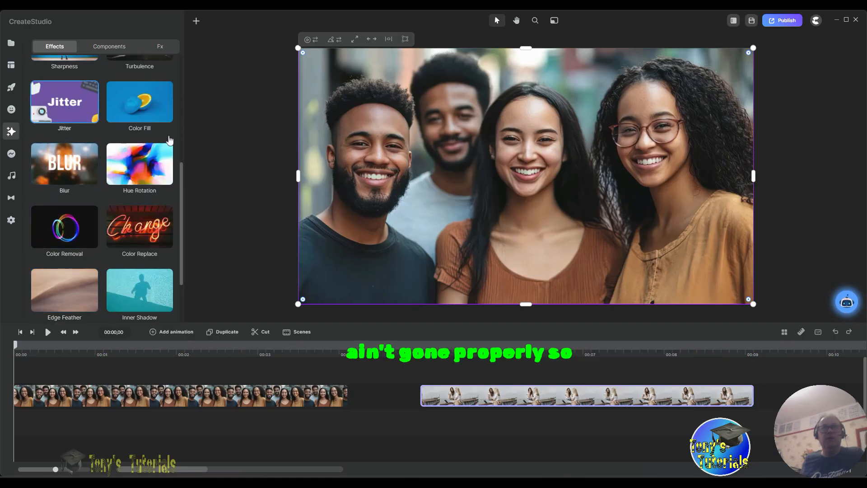
pyautogui.moveTo(65, 102); pyautogui.dragTo(608, 402)
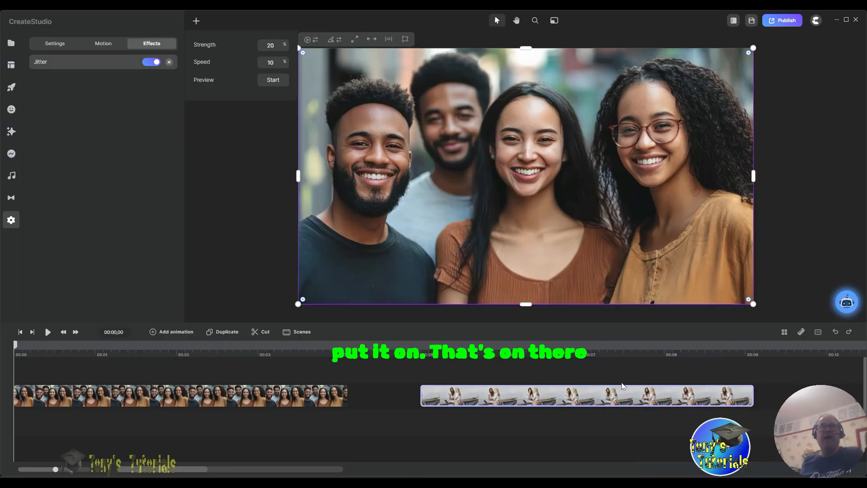
# Check which effects are applied to the smiling group clip and to the waterfront clip
pyautogui.click(171, 396)
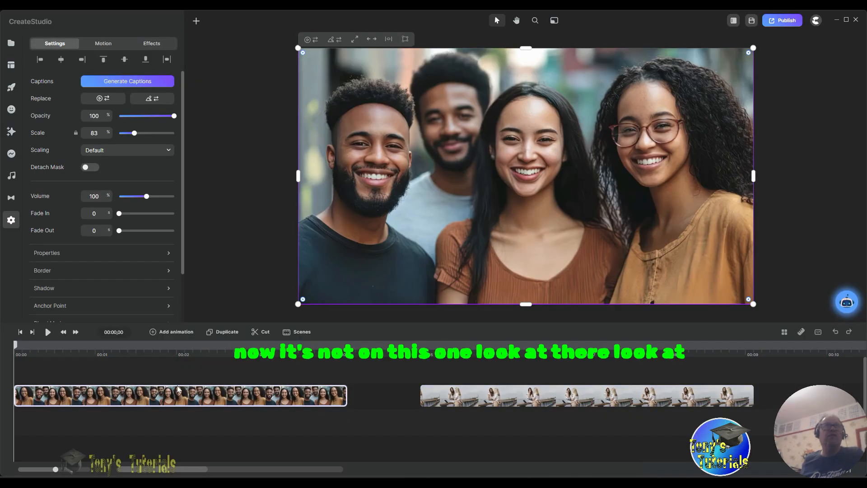
pyautogui.click(157, 45)
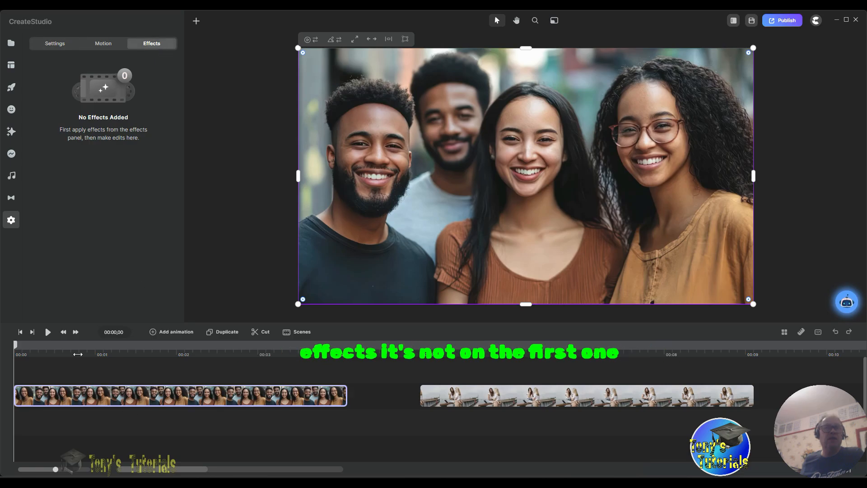
pyautogui.click(537, 350)
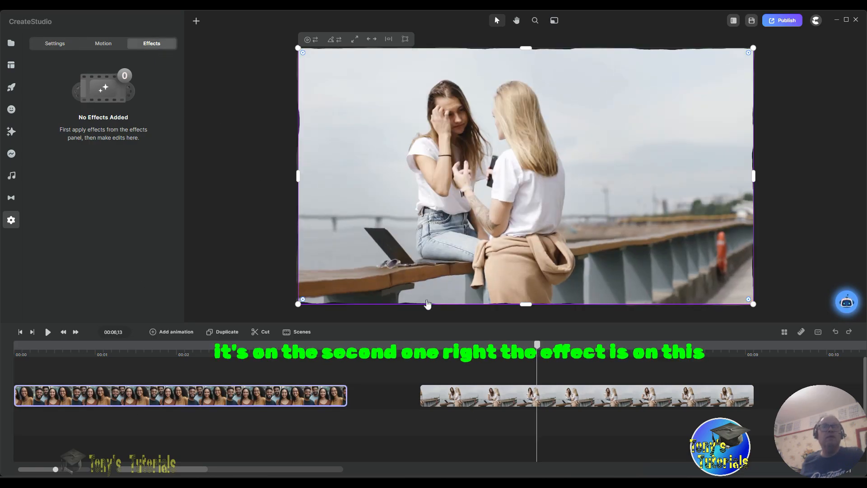
pyautogui.click(463, 401)
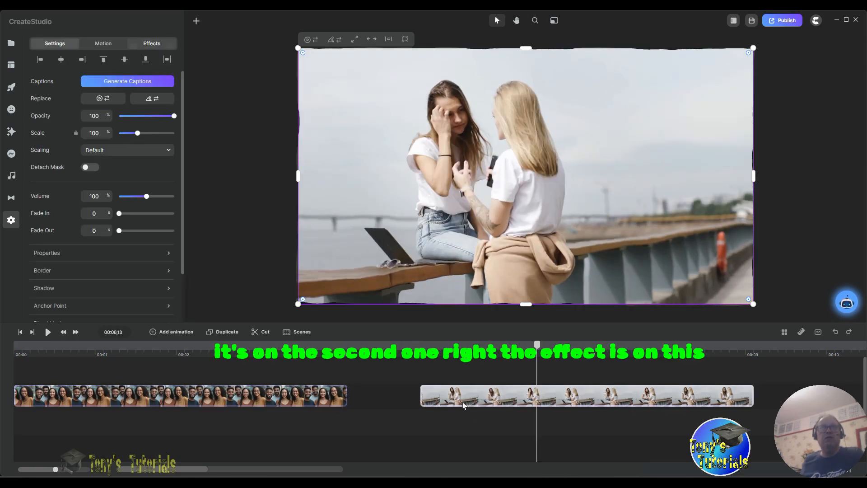
pyautogui.click(152, 44)
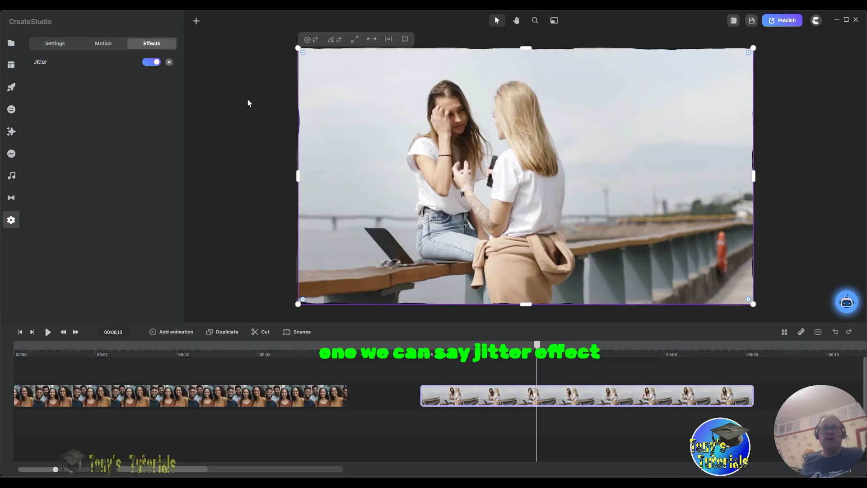
# Apply the Jitter effect to the smiling group clip at the start of the timeline
pyautogui.moveTo(537, 346); pyautogui.dragTo(41, 346)
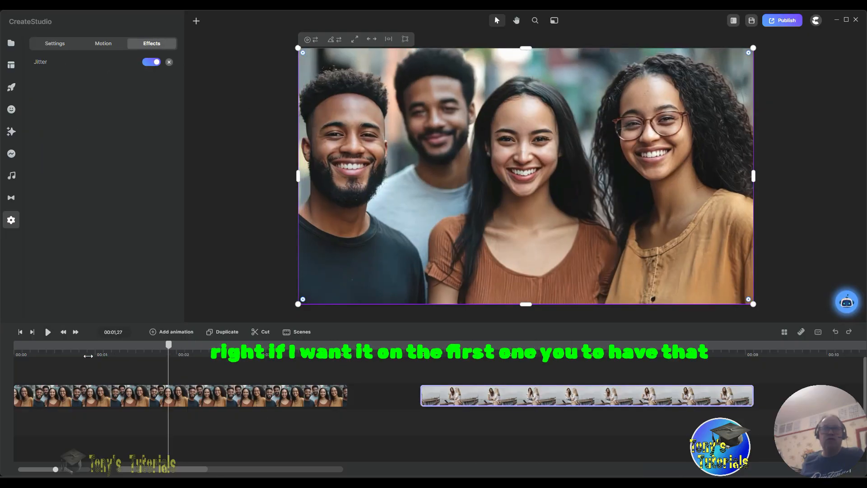
pyautogui.click(84, 402)
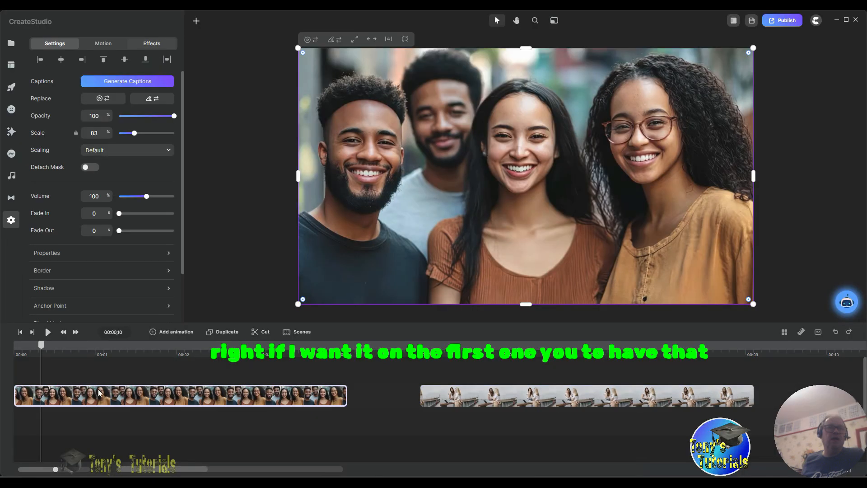
pyautogui.click(11, 131)
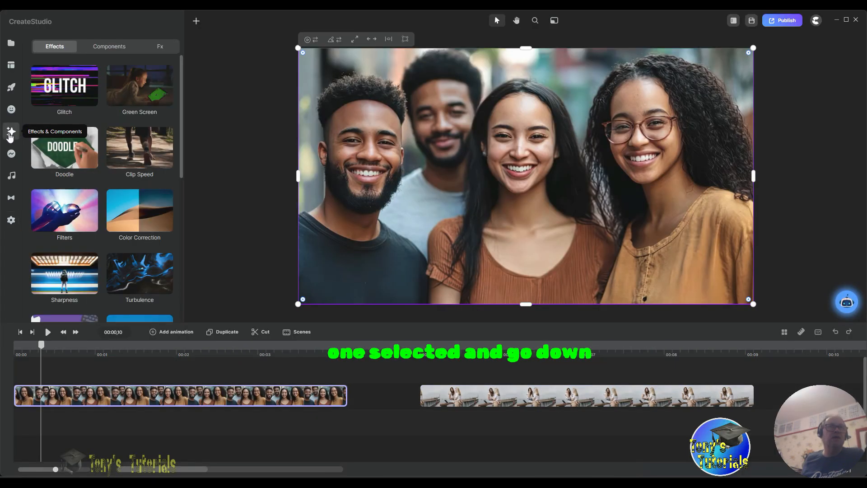
pyautogui.scroll(-5, 81, 119)
pyautogui.moveTo(80, 120); pyautogui.dragTo(118, 215)
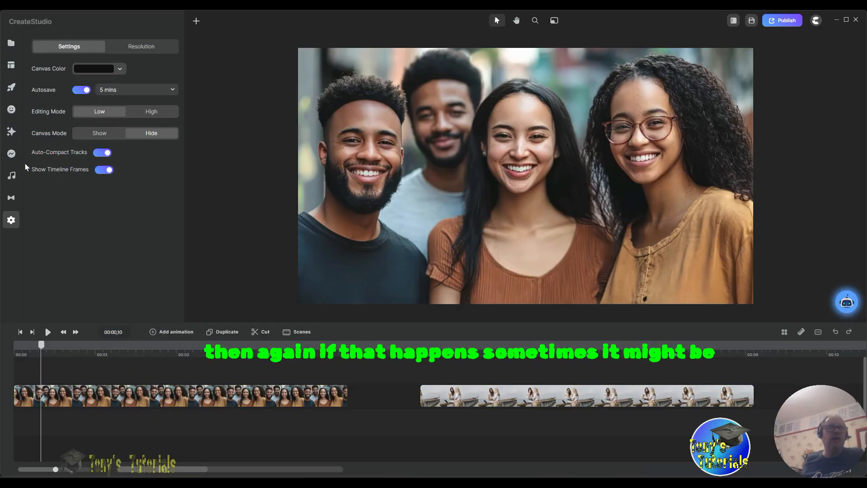
pyautogui.click(12, 131)
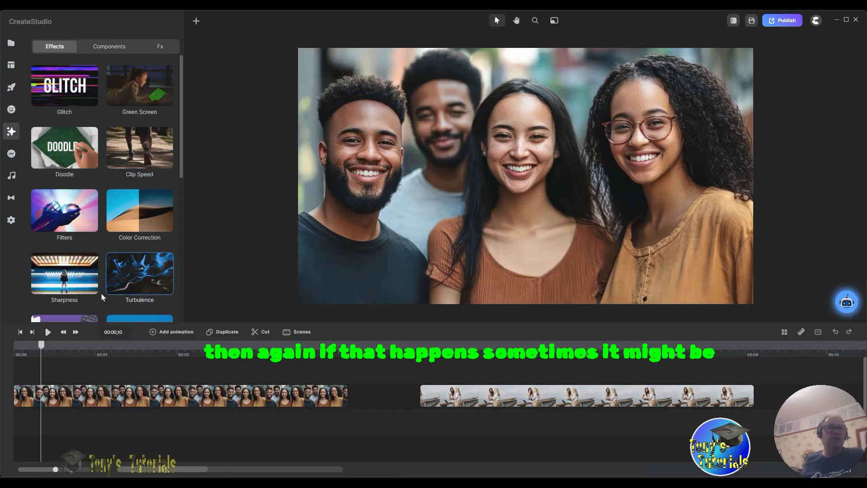
pyautogui.scroll(-5, 102, 297)
pyautogui.moveTo(65, 101); pyautogui.dragTo(446, 153)
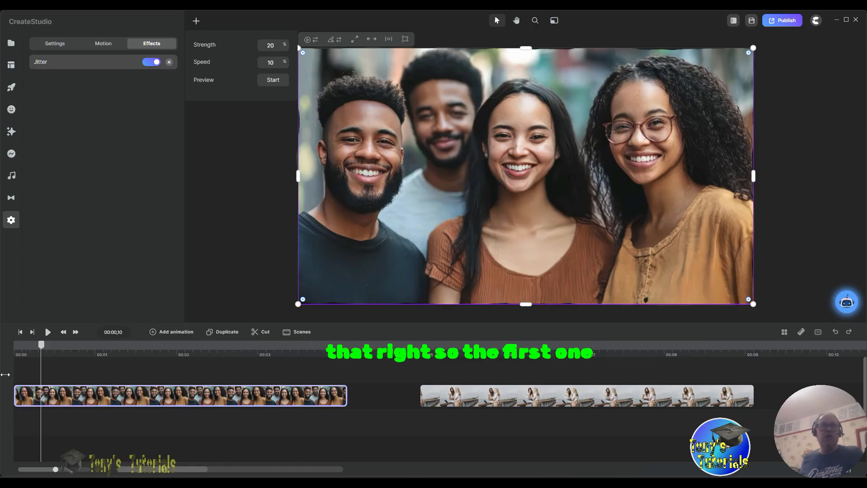
# Place the playhead at 00:00,03, open the smiling group clip's Jitter settings and preview the effect
pyautogui.moveTo(41, 347); pyautogui.dragTo(23, 352)
pyautogui.click(75, 67)
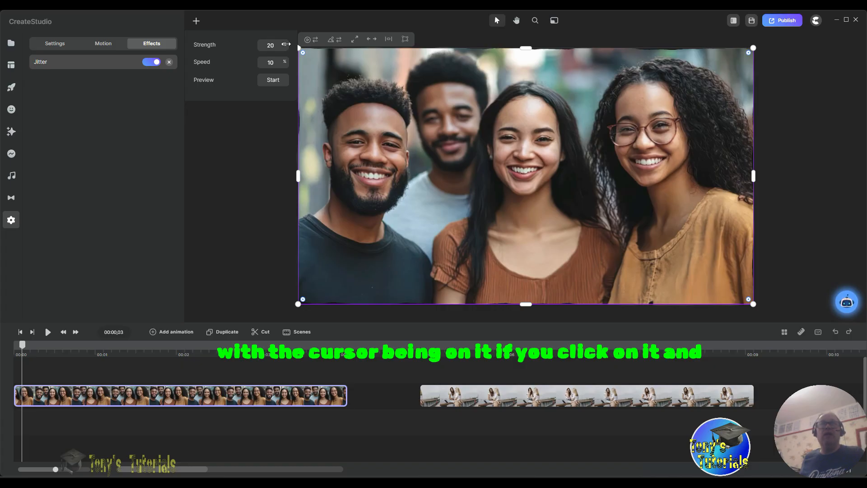
pyautogui.moveTo(285, 45); pyautogui.dragTo(285, 63)
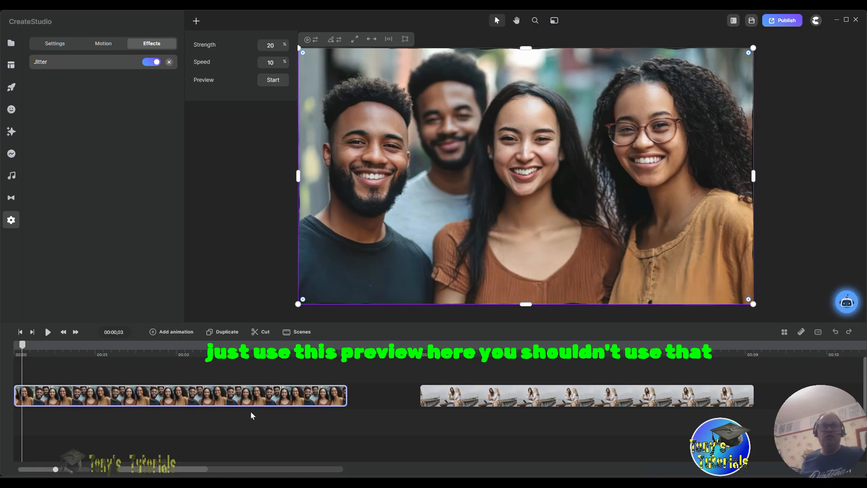
pyautogui.click(273, 81)
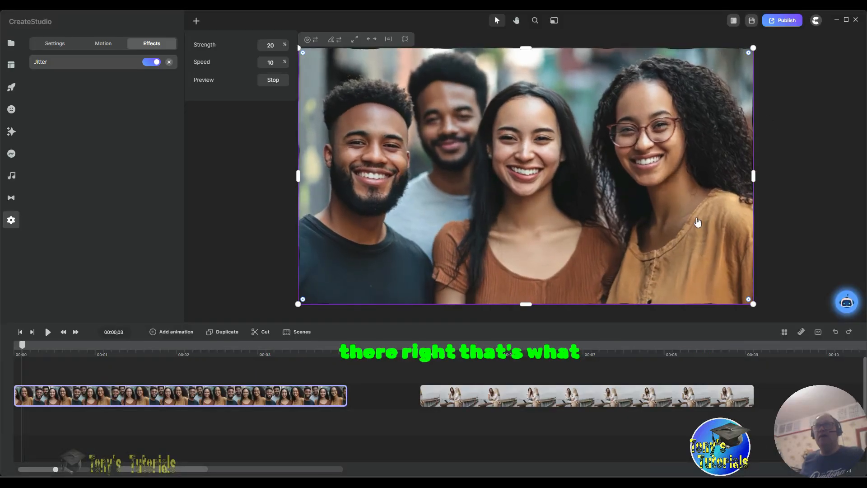
pyautogui.click(273, 83)
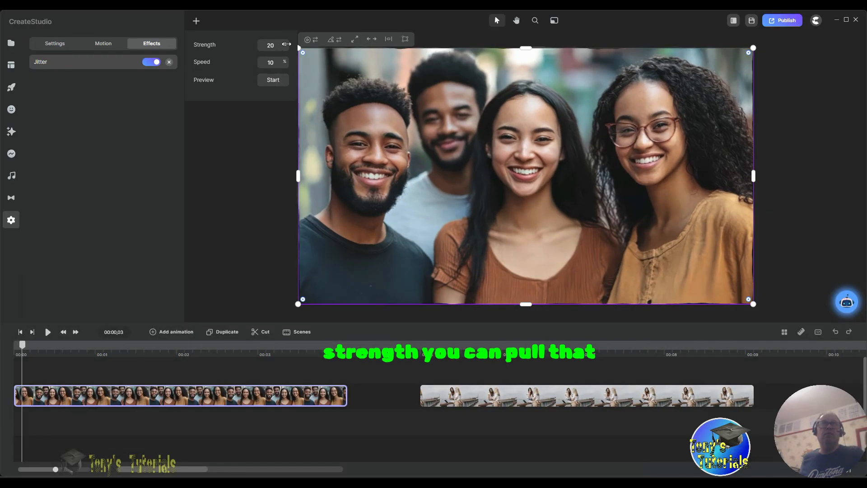
# Set the smiling group clip's Jitter strength to 60% and speed to 60%, and preview the effect
pyautogui.moveTo(286, 44); pyautogui.dragTo(308, 47)
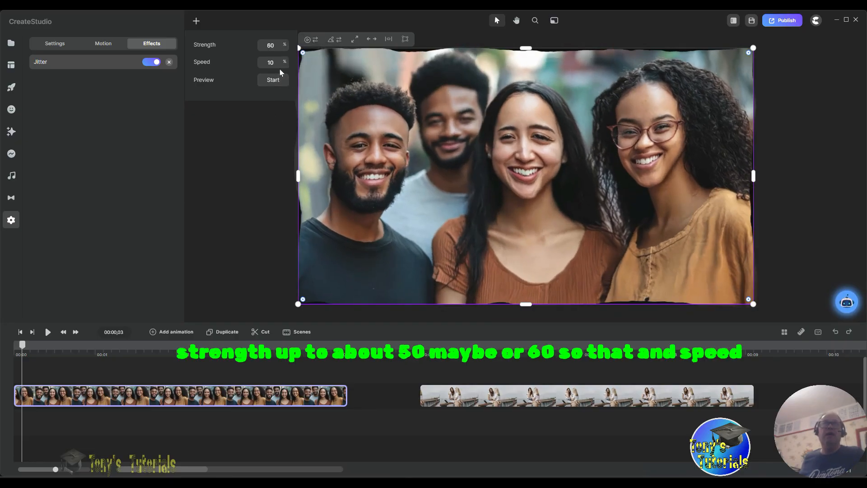
pyautogui.moveTo(280, 63); pyautogui.dragTo(306, 71)
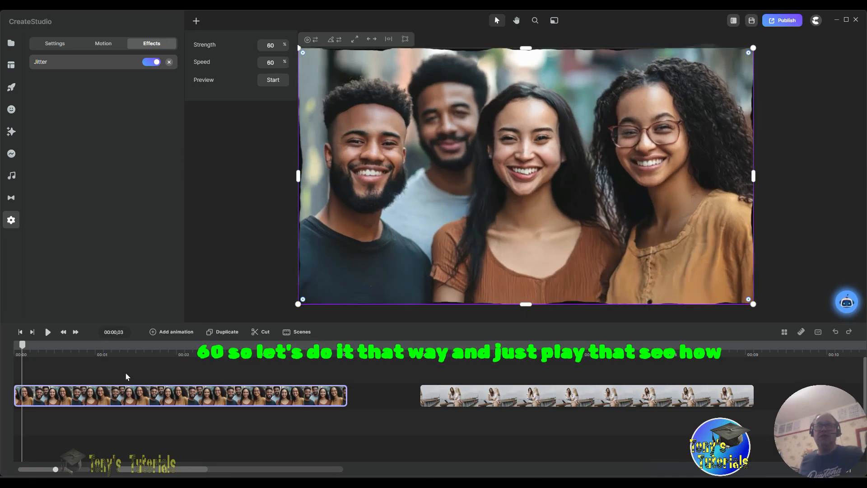
pyautogui.click(273, 81)
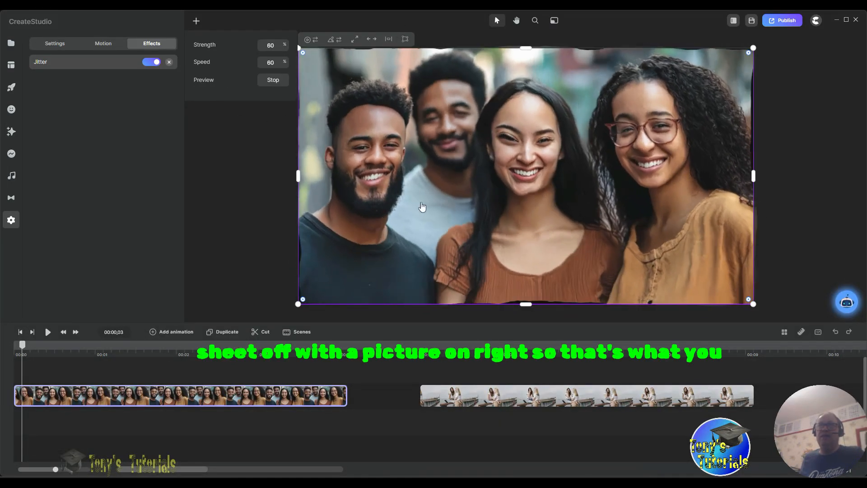
pyautogui.click(276, 82)
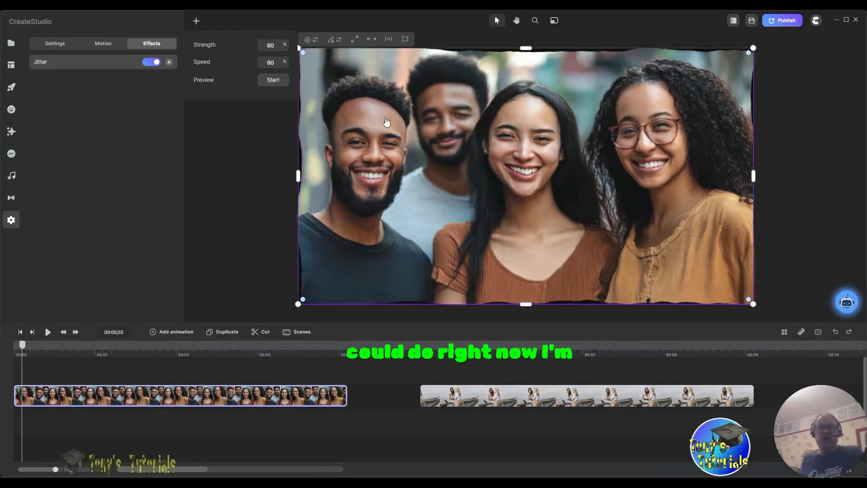
# Move the playhead to 00:05,04 and check the Jitter strength and speed settings of the waterfront clip
pyautogui.click(466, 401)
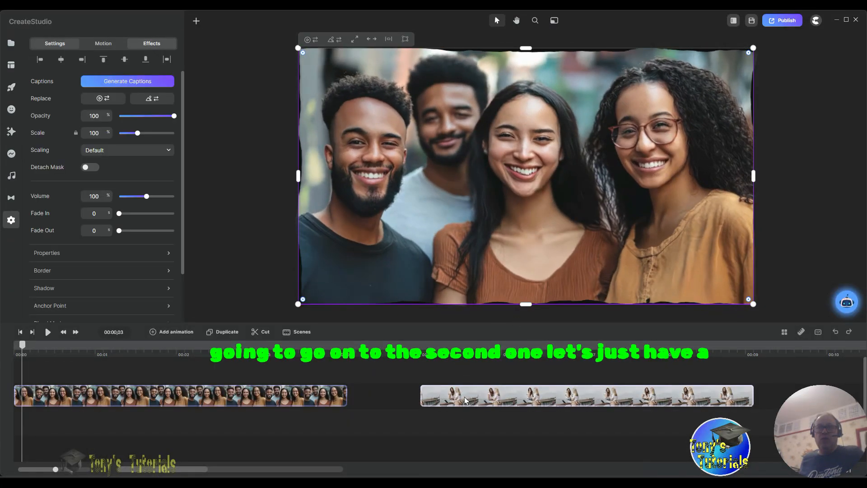
pyautogui.click(452, 352)
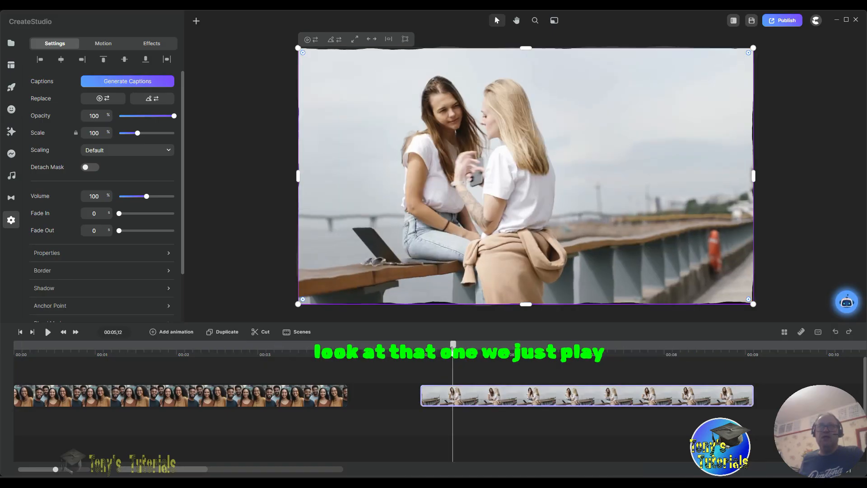
pyautogui.click(431, 349)
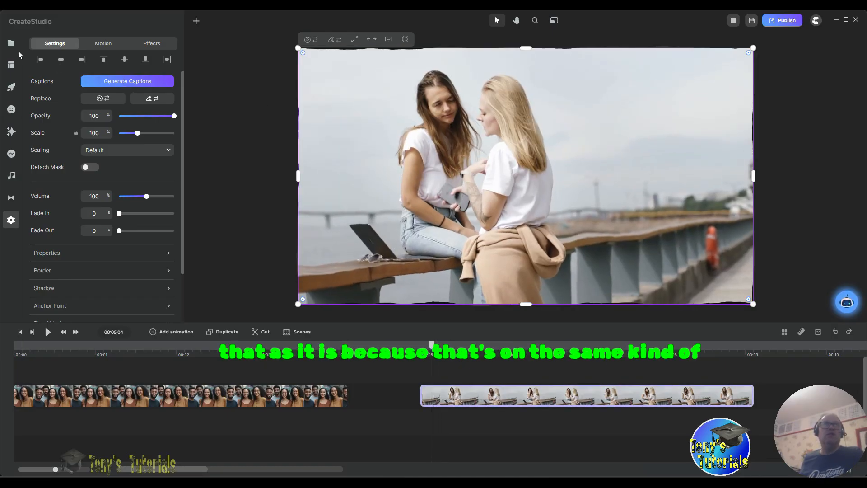
pyautogui.click(138, 45)
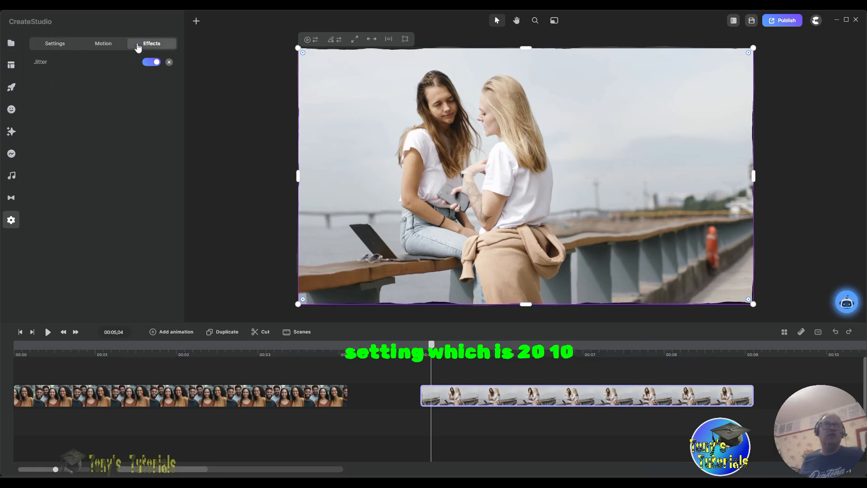
pyautogui.click(116, 68)
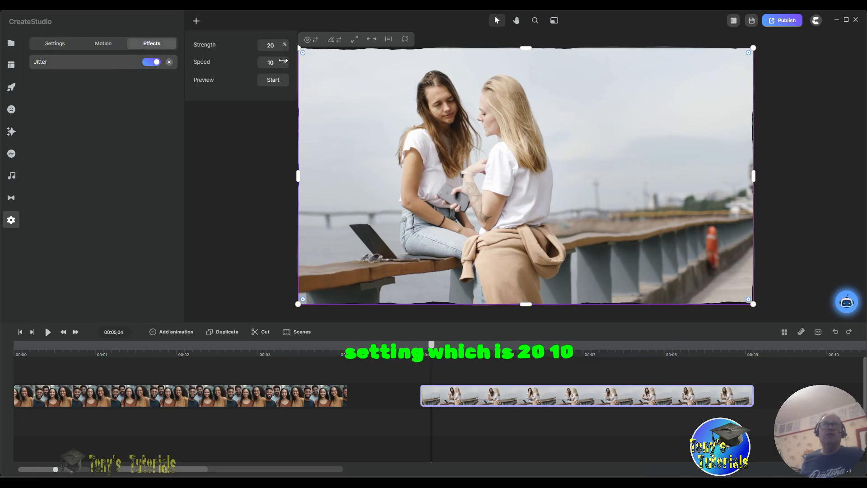
pyautogui.click(228, 132)
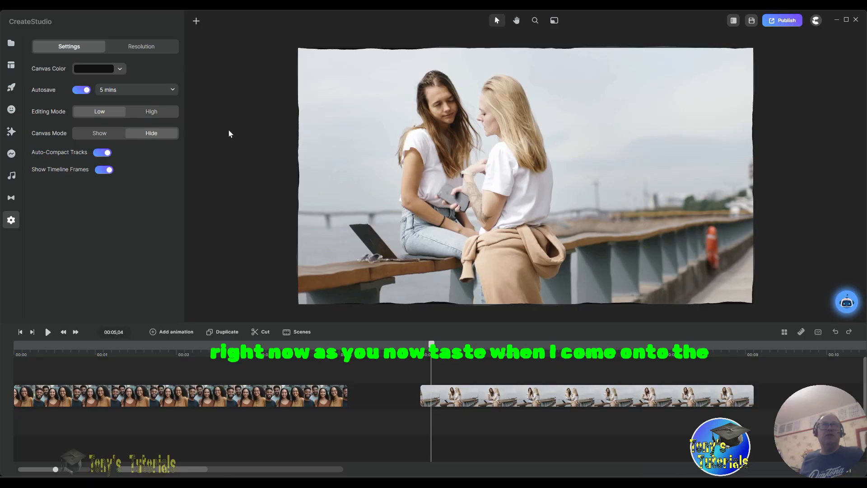
pyautogui.click(475, 394)
pyautogui.click(153, 44)
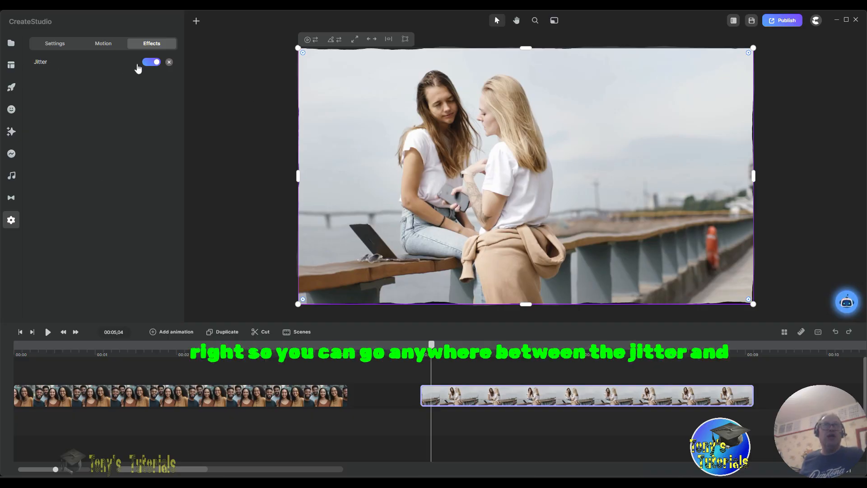
pyautogui.click(66, 65)
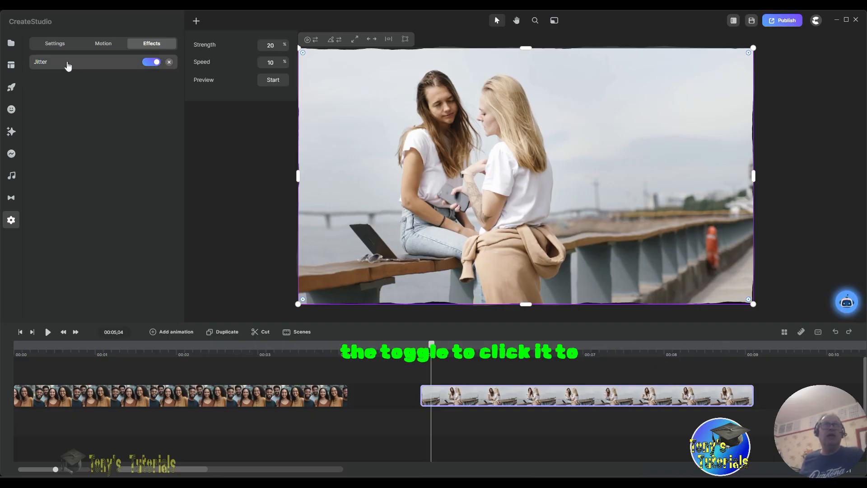
pyautogui.click(238, 122)
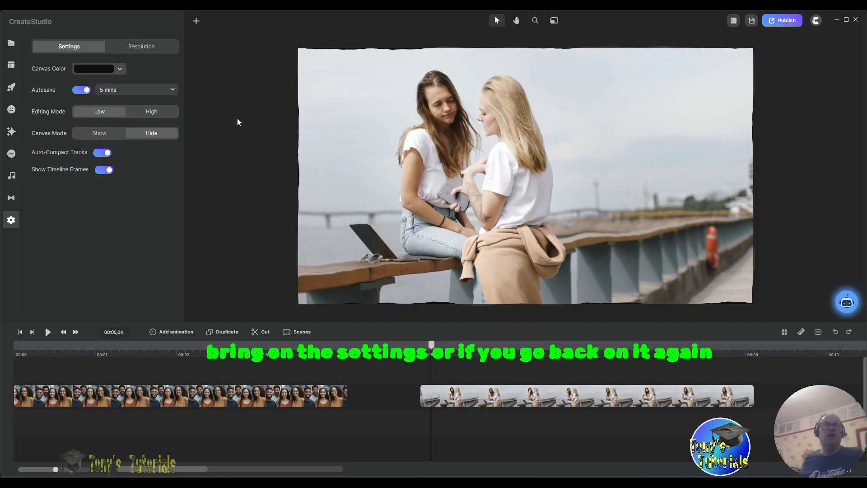
# Switch the waterfront clip's Jitter effect off and on again, and preview it with its existing settings
pyautogui.click(505, 394)
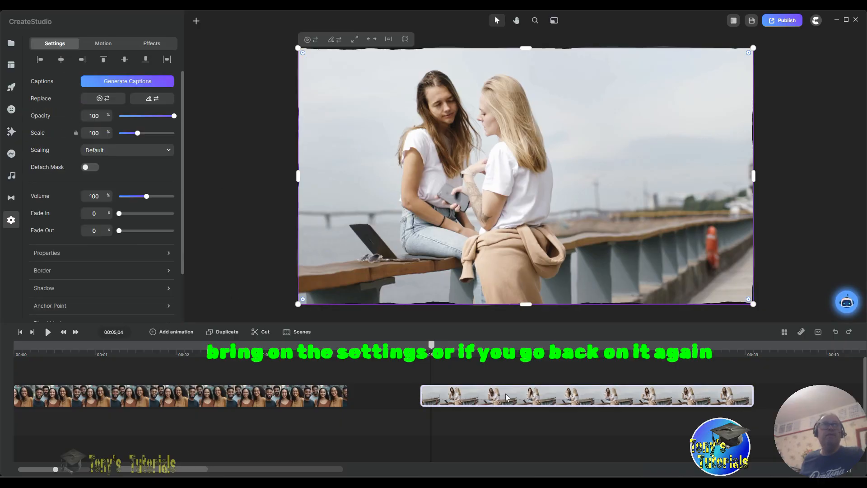
pyautogui.click(159, 46)
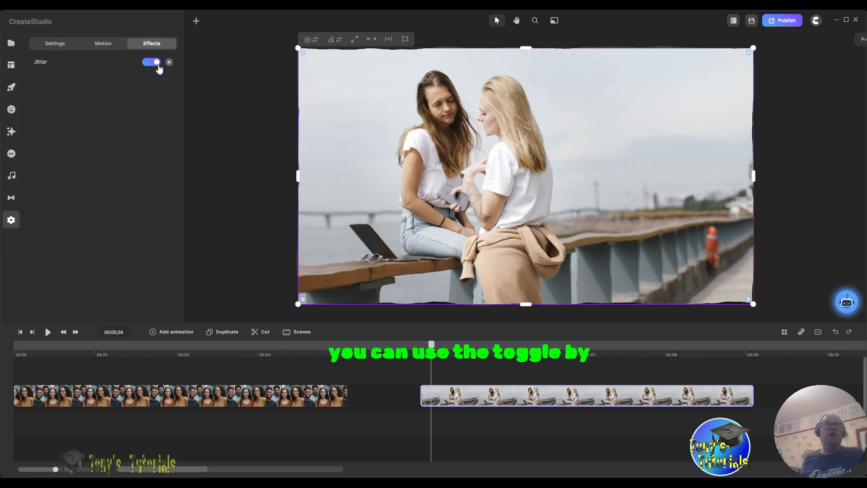
pyautogui.click(153, 62)
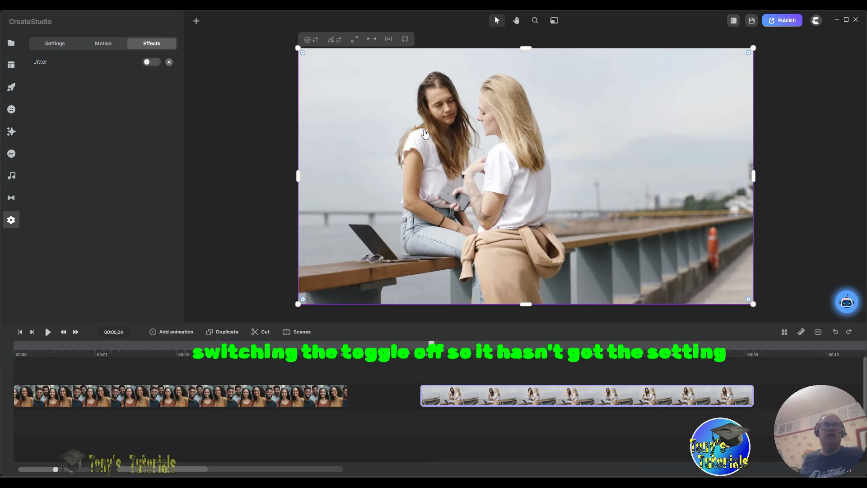
pyautogui.click(152, 62)
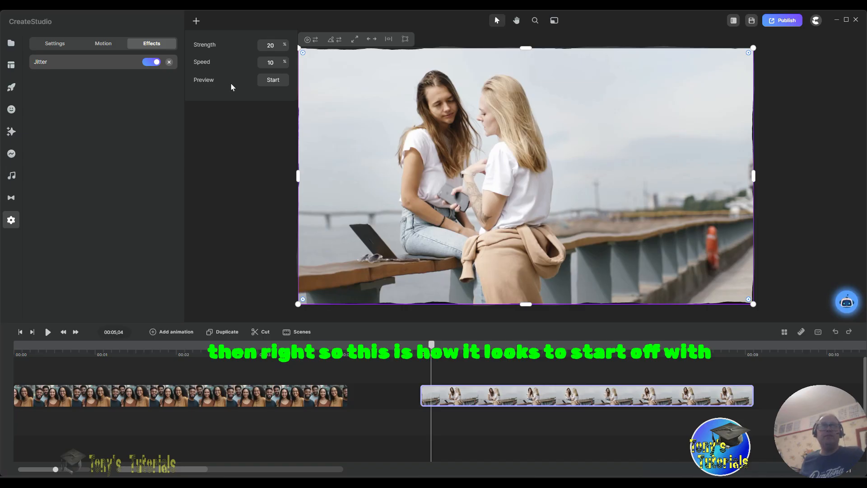
pyautogui.click(273, 81)
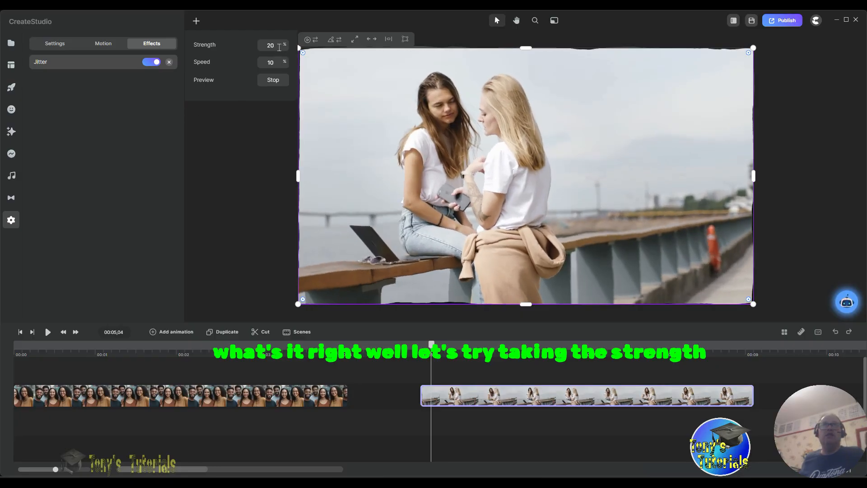
pyautogui.click(270, 80)
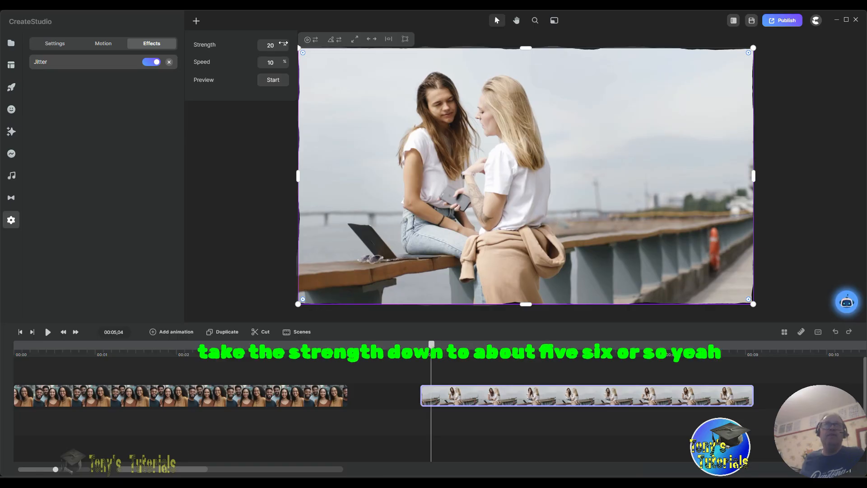
# Set the waterfront clip's Jitter strength to 6% and speed to 90%, and preview the effect
pyautogui.moveTo(283, 43); pyautogui.dragTo(280, 43)
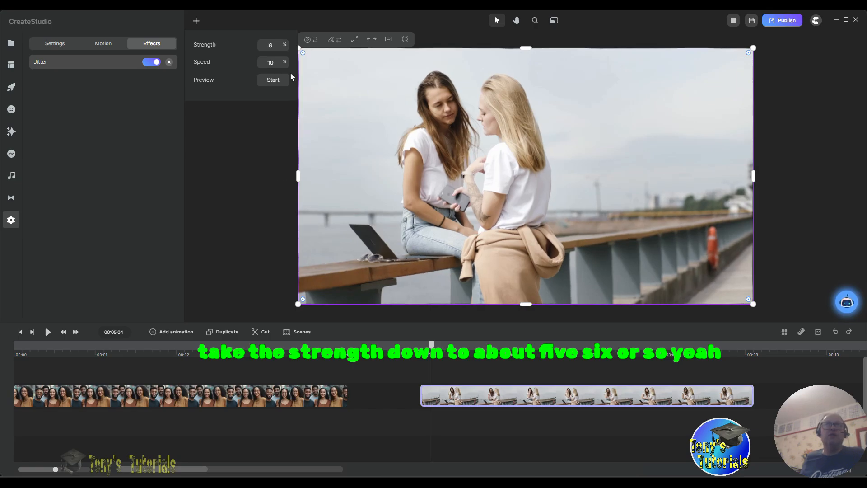
pyautogui.moveTo(287, 64); pyautogui.dragTo(331, 73)
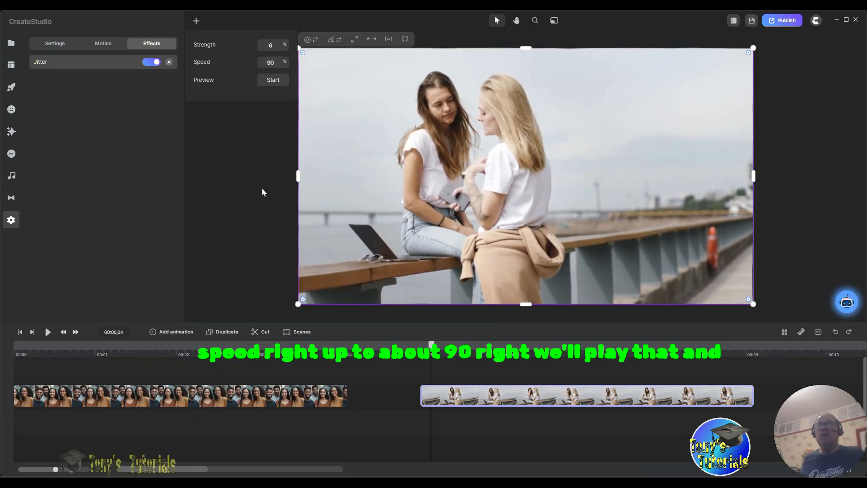
pyautogui.click(273, 80)
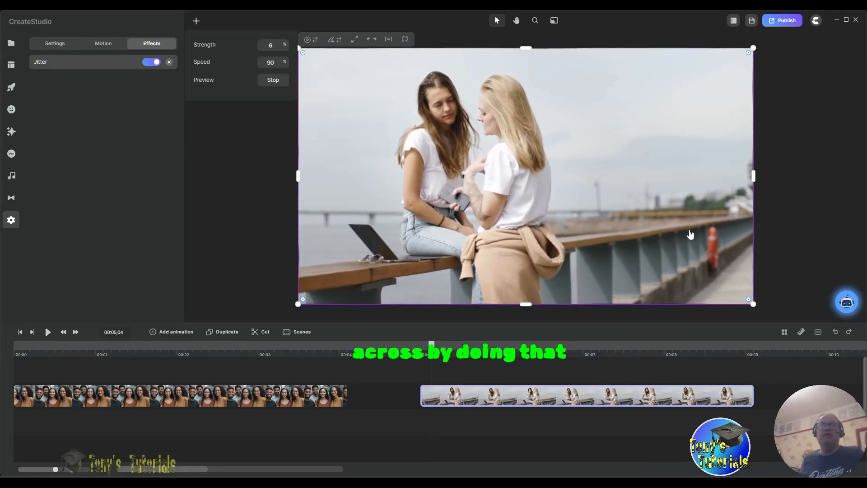
pyautogui.click(273, 82)
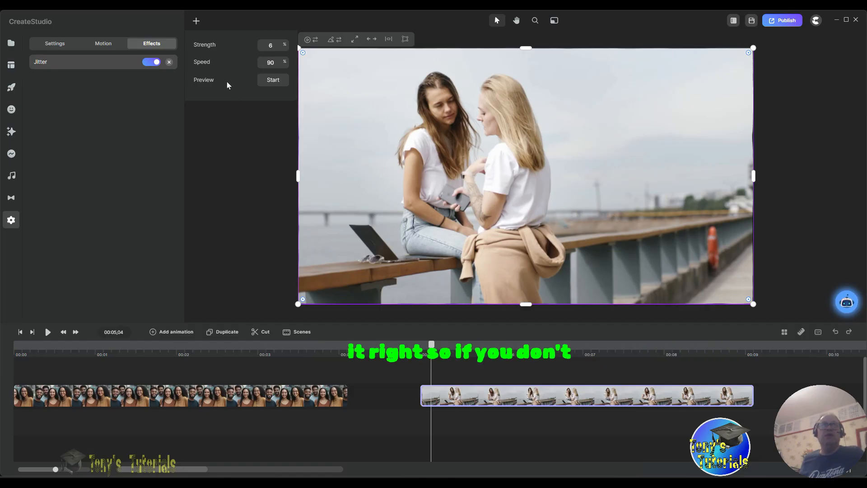
# Disable the Jitter effect on the waterfront clip and play the clip from 00:05,04 to about 00:06,15
pyautogui.click(152, 62)
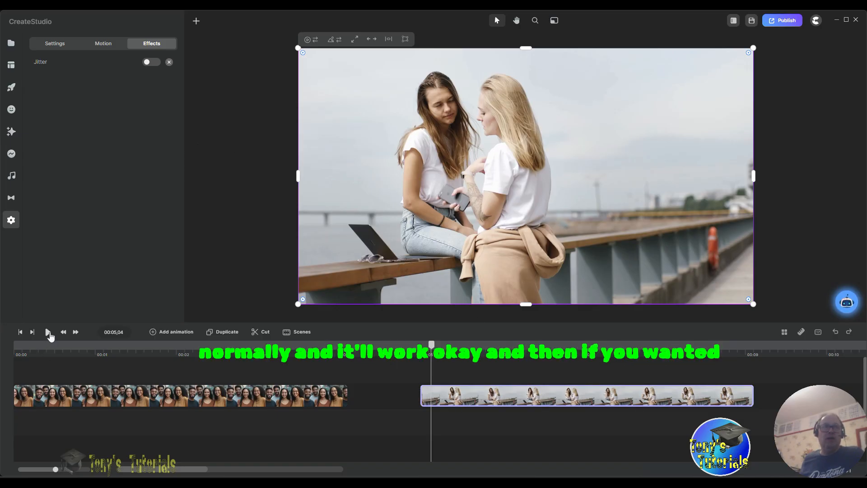
pyautogui.click(48, 332)
pyautogui.click(48, 333)
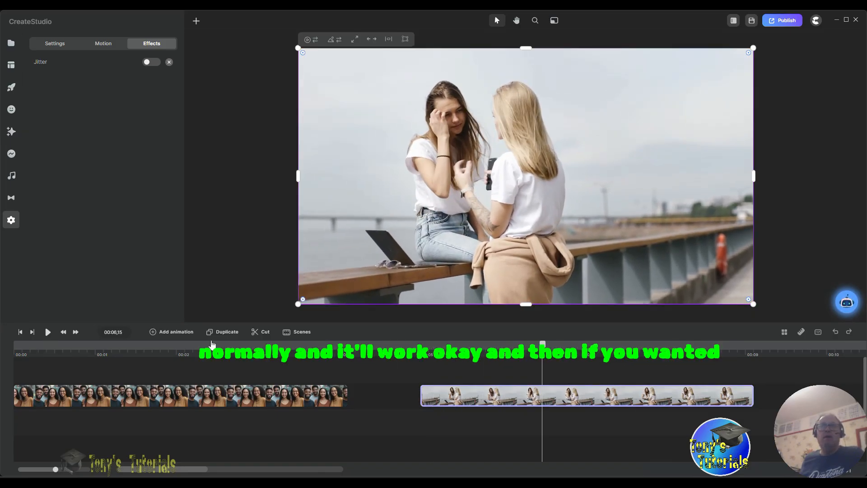
# Move the playhead to 00:05,03, re-enable the waterfront clip's Jitter effect, and remove the effect from the clip
pyautogui.click(419, 354)
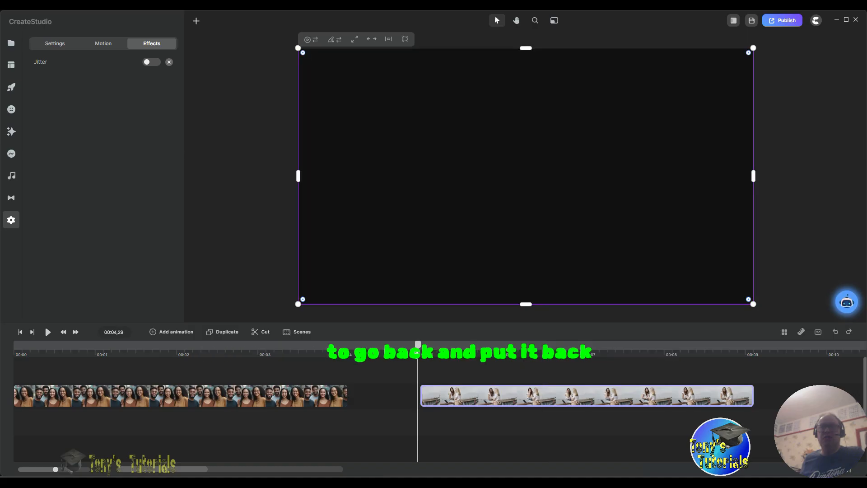
pyautogui.moveTo(418, 347); pyautogui.dragTo(429, 347)
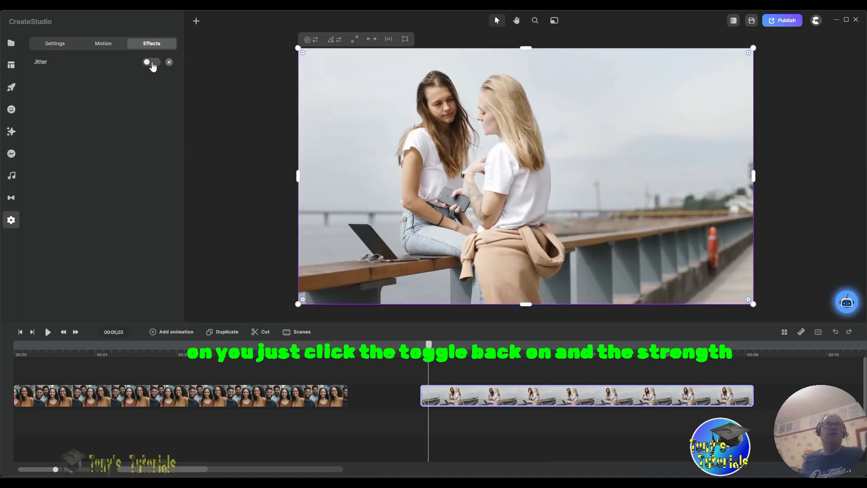
pyautogui.click(152, 63)
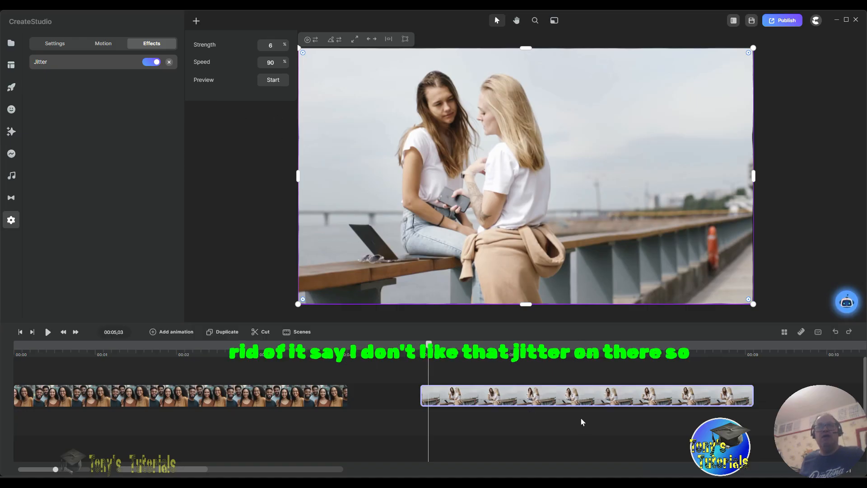
pyautogui.click(169, 62)
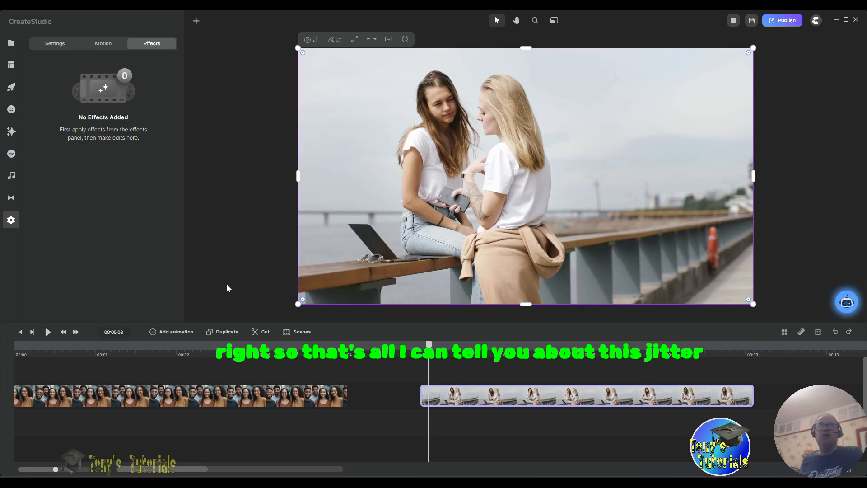
# Check the Jitter strength and speed settings of the smiling group clip at 00:01,14 and return the playhead to 00:00,00
pyautogui.click(119, 401)
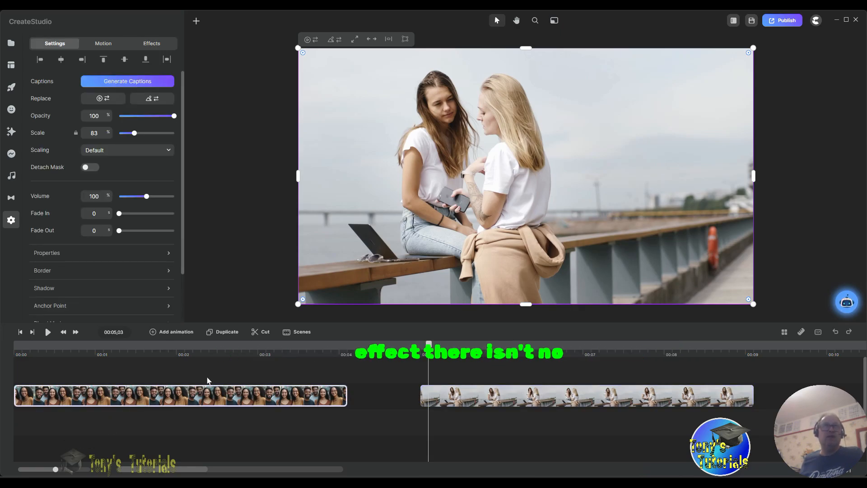
pyautogui.click(151, 43)
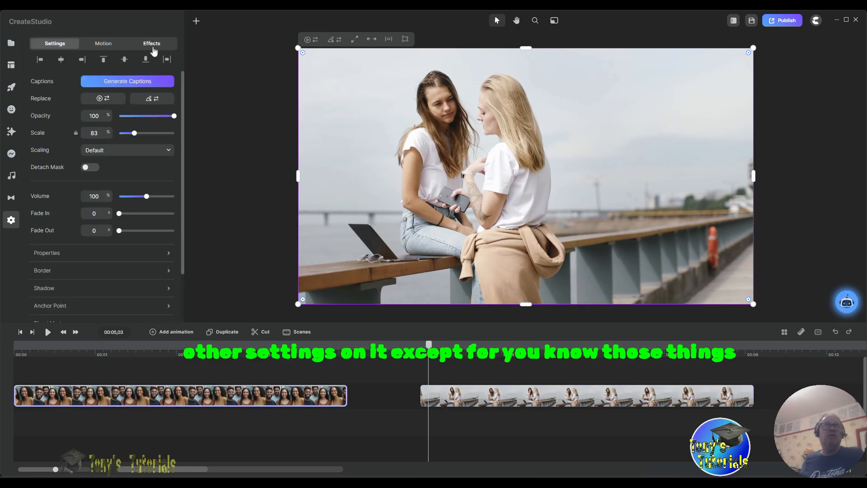
pyautogui.click(134, 344)
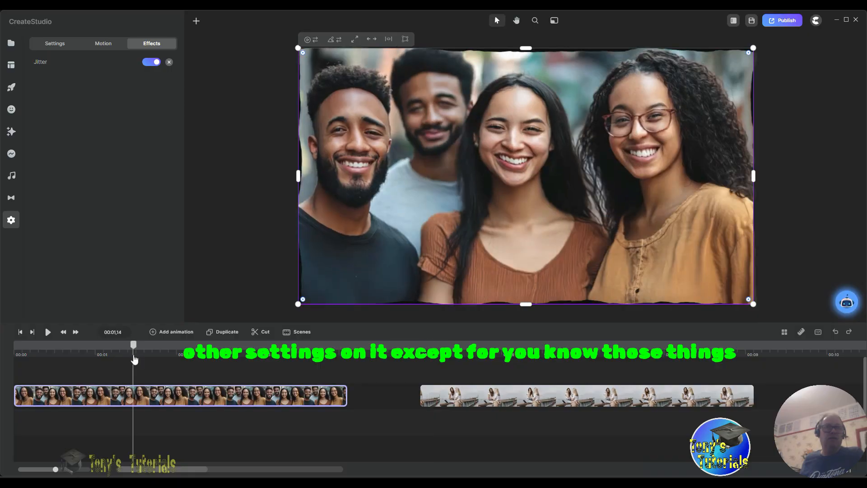
pyautogui.click(97, 66)
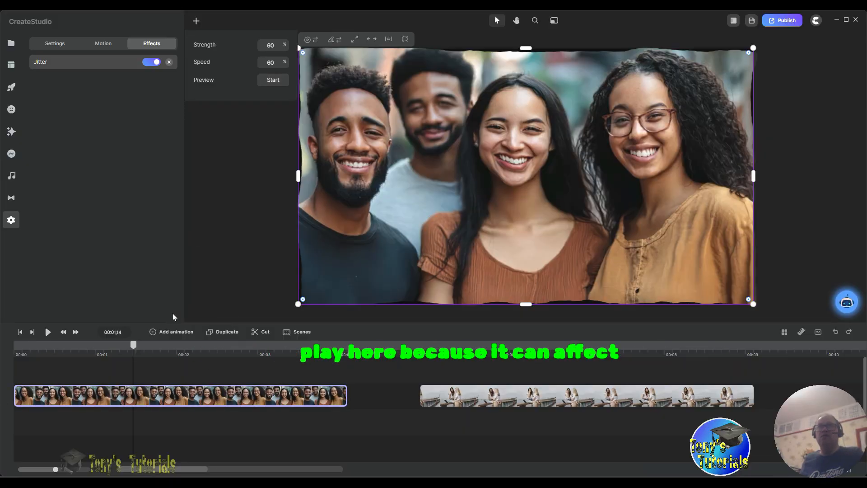
pyautogui.moveTo(133, 344); pyautogui.dragTo(9, 346)
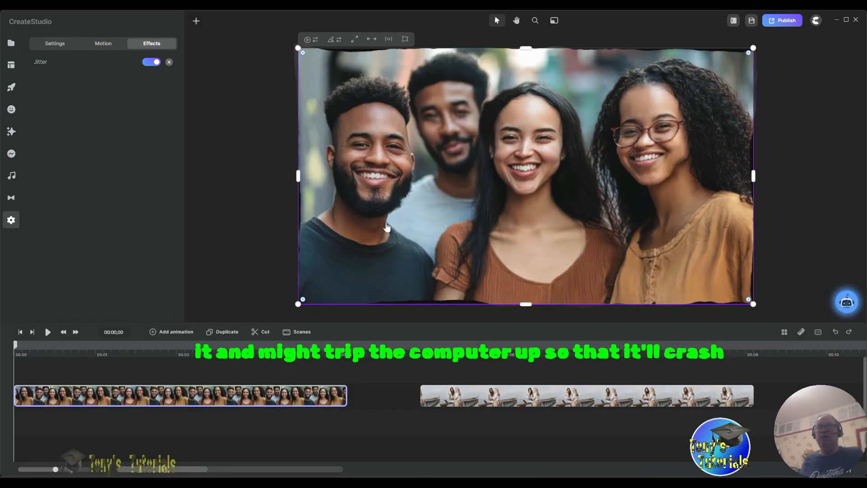